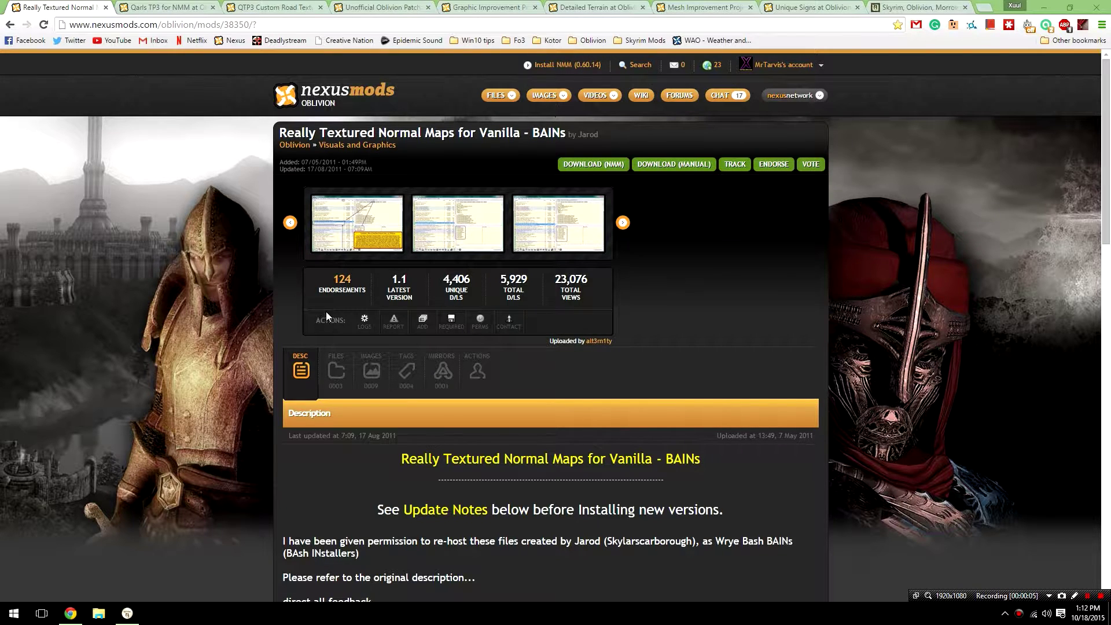
- Show the Really Textured Normal Maps files list and scroll to the Part 1, Part 2 and SI BAIN files
{"action": "left_click", "coordinate": [335, 384]}
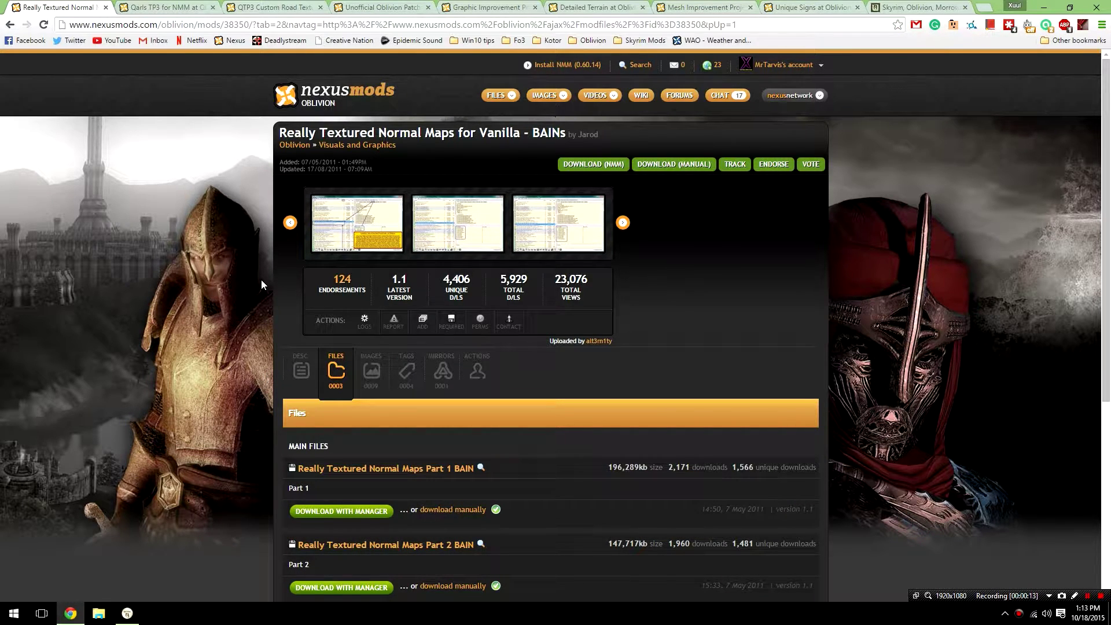
{"action": "scroll", "coordinate": [262, 279], "scroll_direction": "down", "scroll_amount": 2}
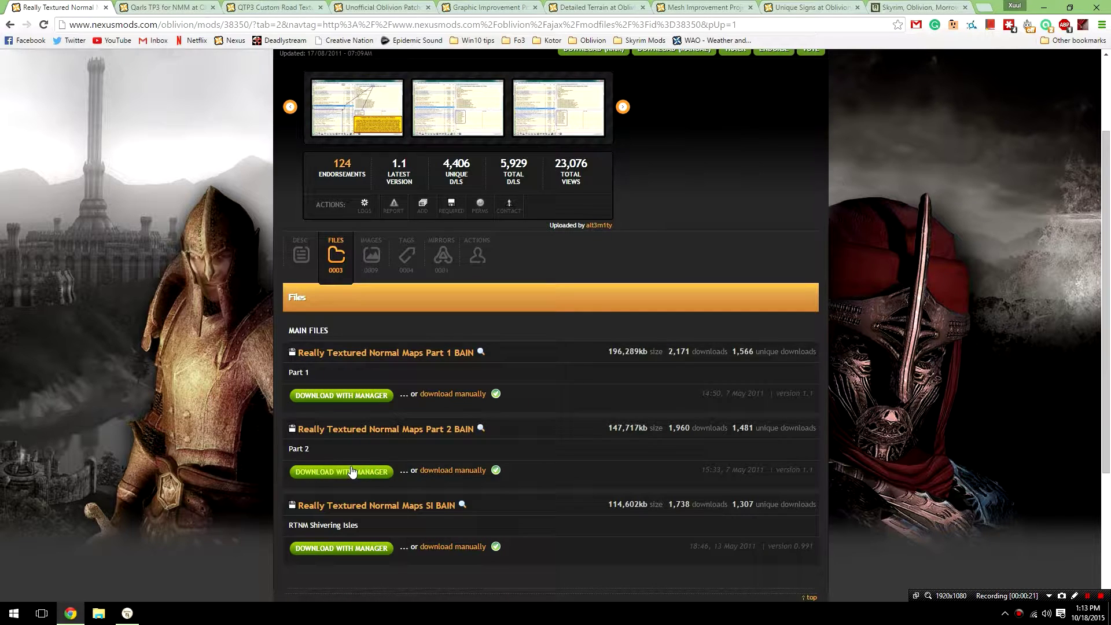
{"action": "scroll", "coordinate": [371, 469], "scroll_direction": "down", "scroll_amount": 1}
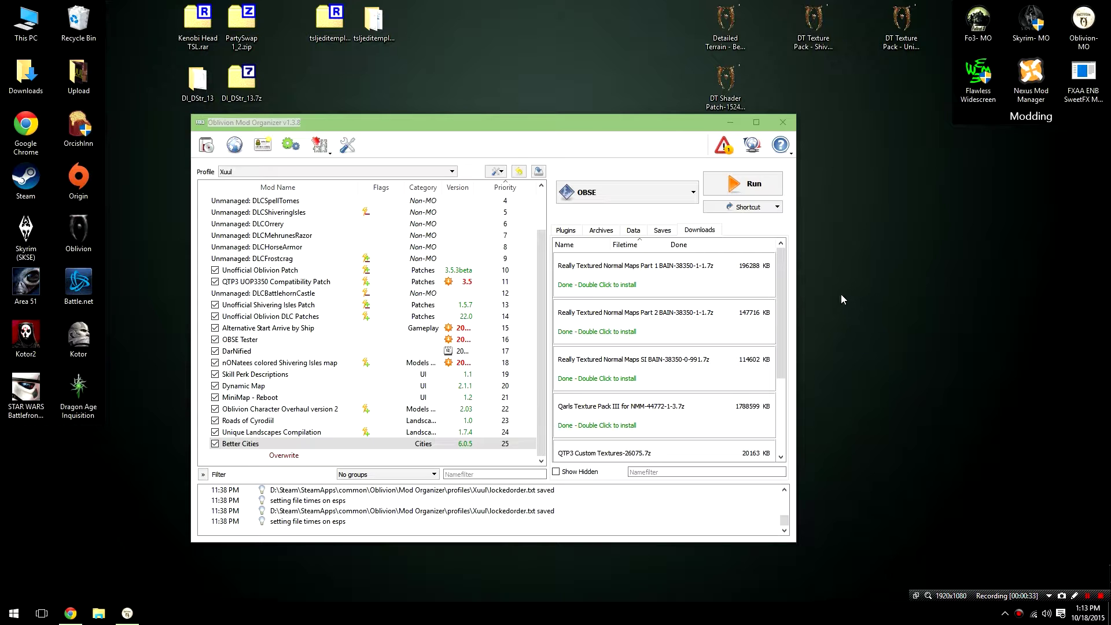
- Install Really Textured Normal Maps Part 1 with the RTNM Armour, Clothes and Architecture options
{"action": "double_click", "coordinate": [581, 286]}
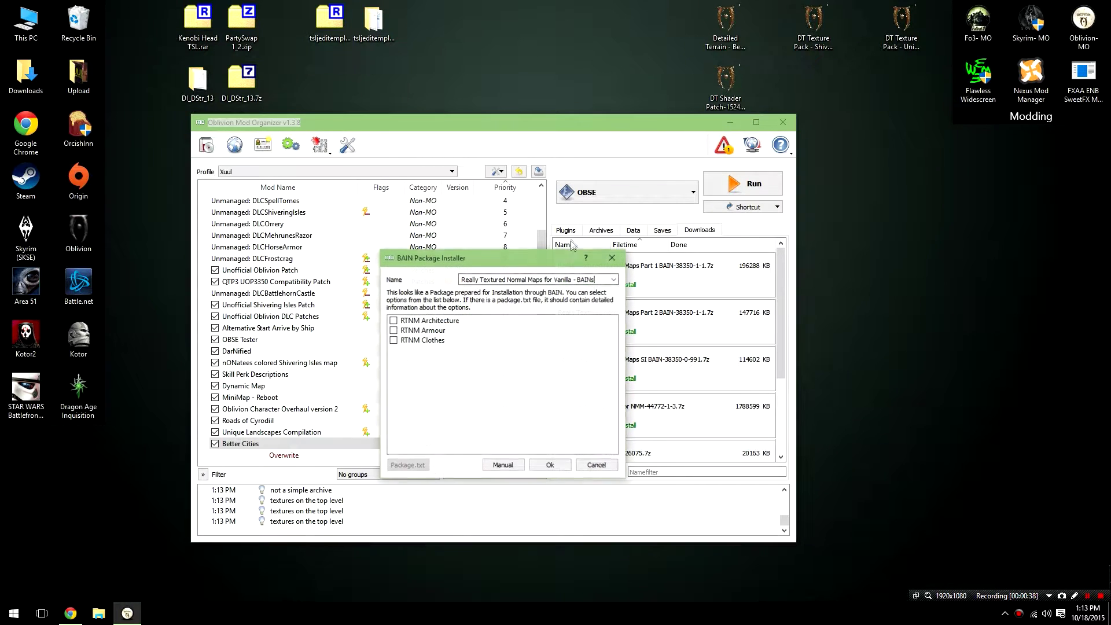
{"action": "left_click", "coordinate": [393, 330]}
{"action": "left_click", "coordinate": [394, 340]}
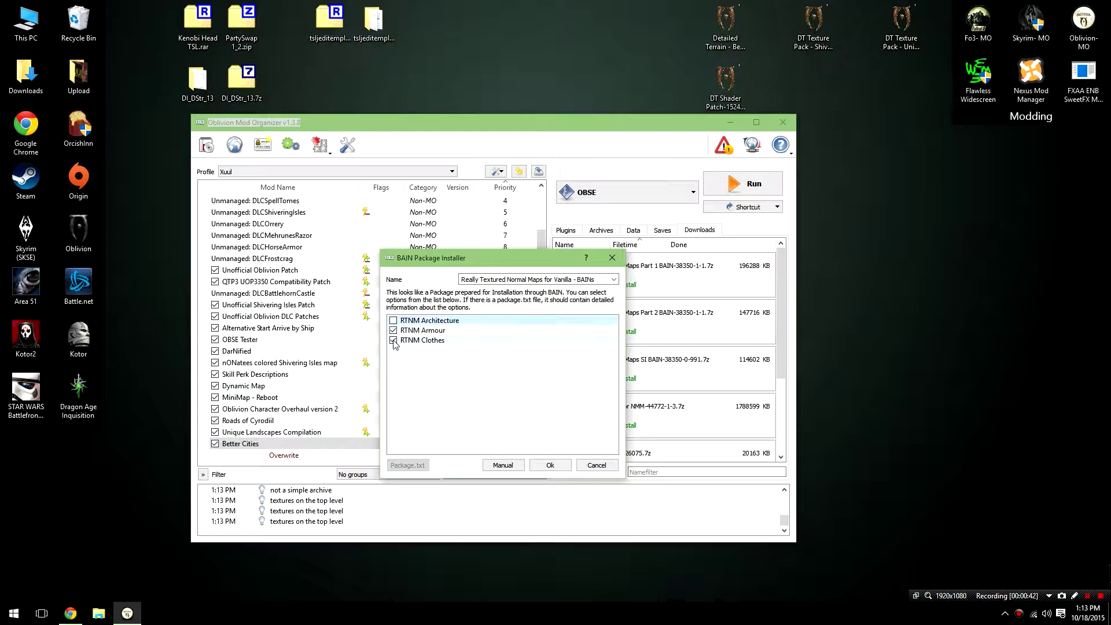
{"action": "left_click", "coordinate": [393, 320]}
{"action": "left_click", "coordinate": [549, 466]}
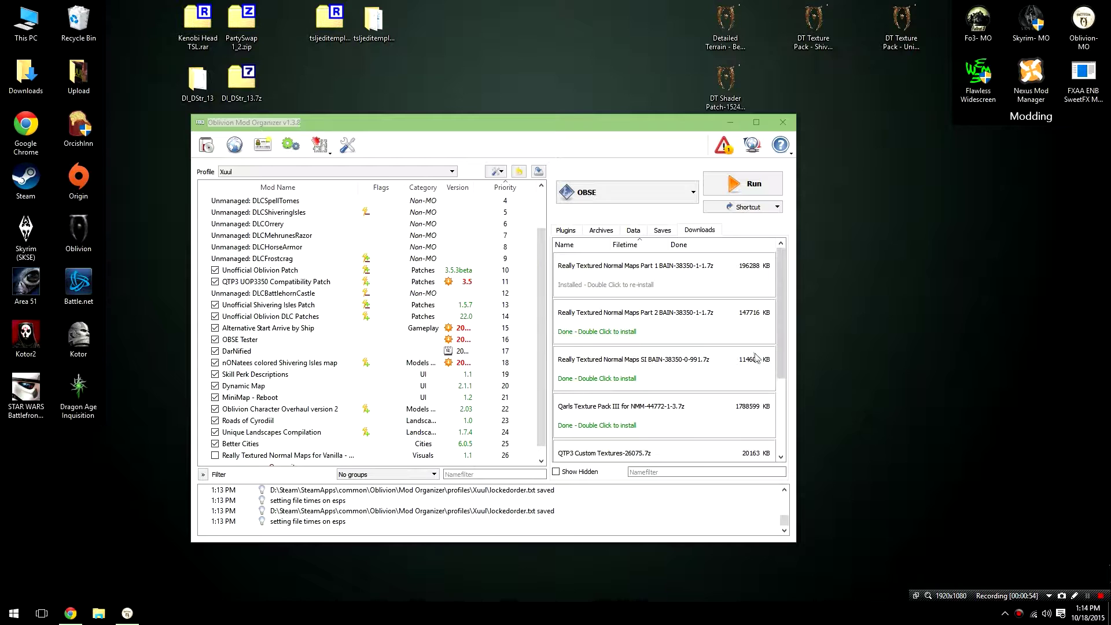
- Merge Part 2 into the existing mod with all RTNM options, Creatures through Weapons
{"action": "double_click", "coordinate": [662, 320]}
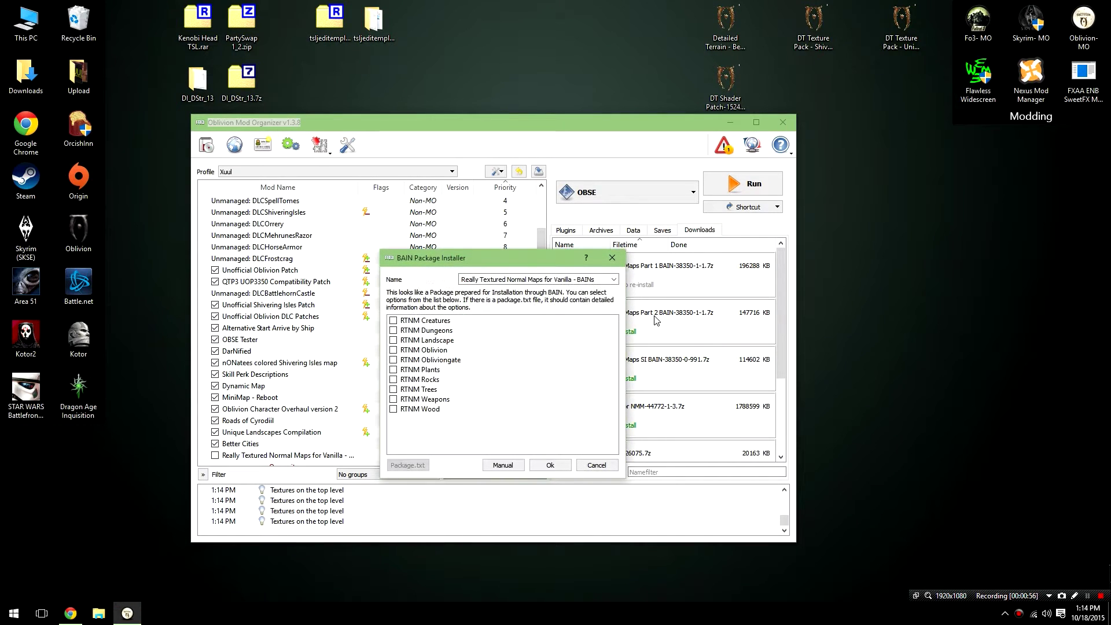
{"action": "left_click", "coordinate": [394, 320]}
{"action": "left_click", "coordinate": [393, 331]}
{"action": "left_click", "coordinate": [394, 340]}
{"action": "left_click", "coordinate": [394, 350]}
{"action": "left_click", "coordinate": [394, 360]}
{"action": "left_click", "coordinate": [394, 370]}
{"action": "left_click", "coordinate": [394, 380]}
{"action": "left_click", "coordinate": [394, 390]}
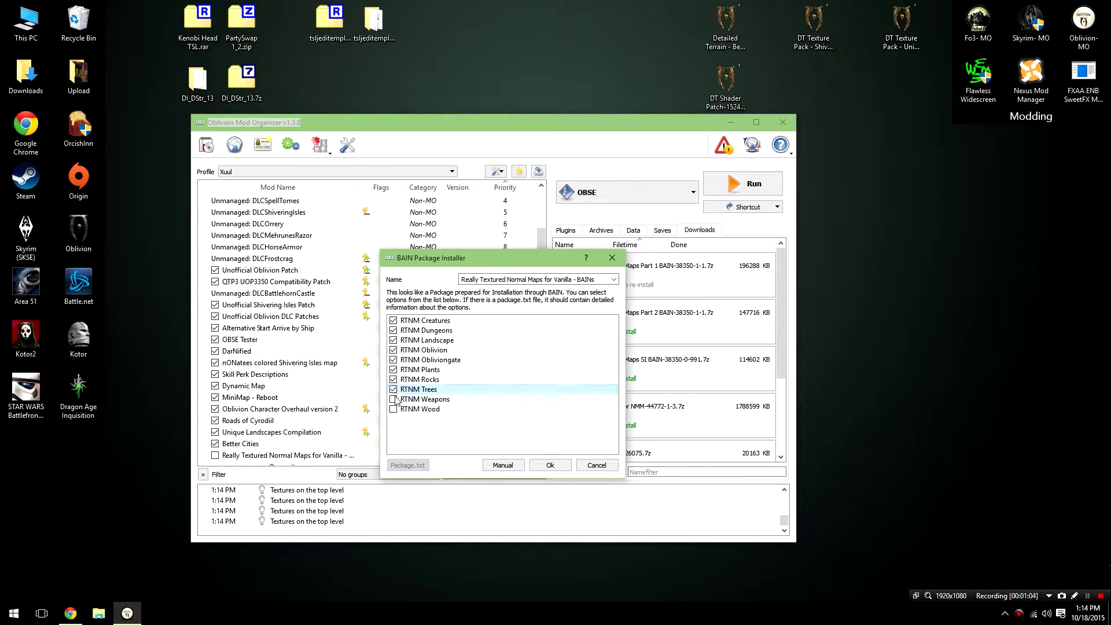
{"action": "left_click", "coordinate": [394, 400]}
{"action": "left_click", "coordinate": [544, 466]}
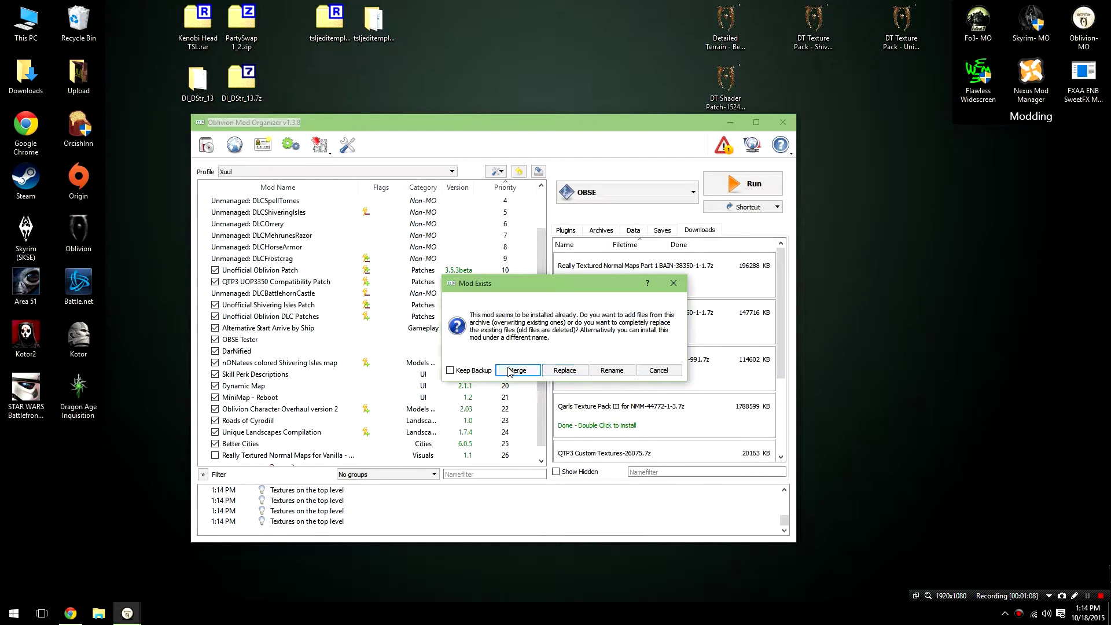
{"action": "left_click", "coordinate": [517, 371]}
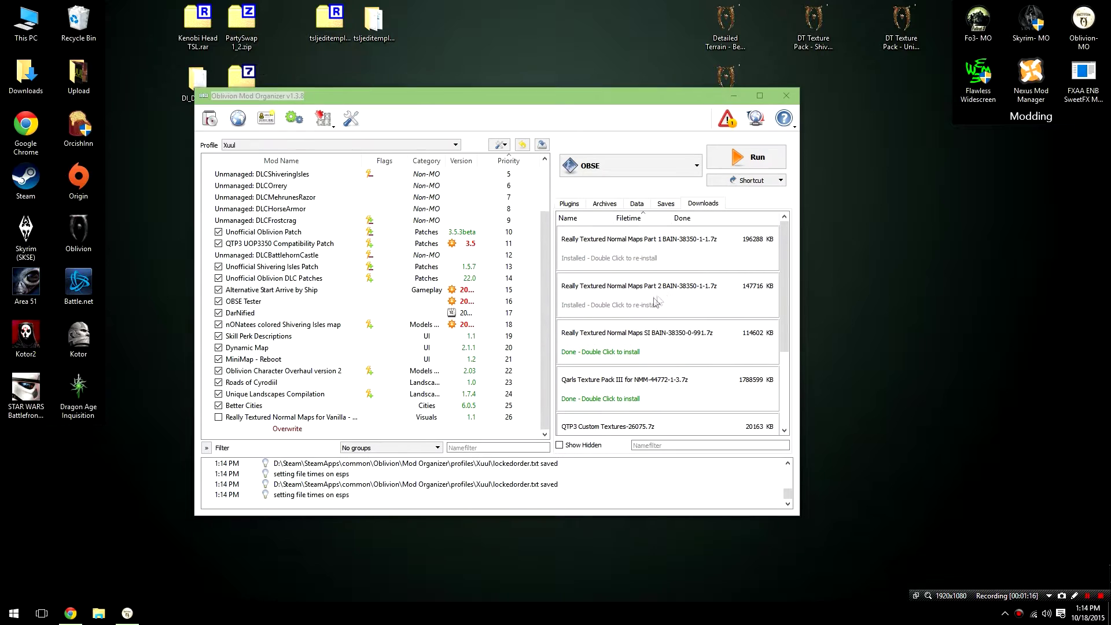
- Merge the Shivering Isles download with its RTNM-SI Architecture option into the same mod
{"action": "double_click", "coordinate": [617, 346]}
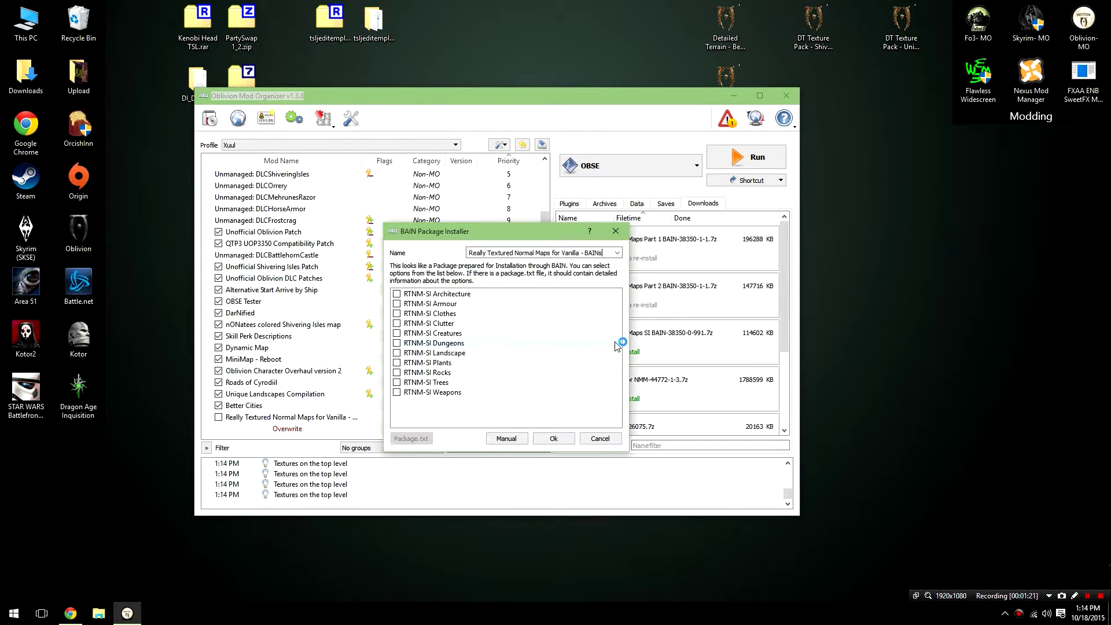
{"action": "left_click", "coordinate": [396, 294]}
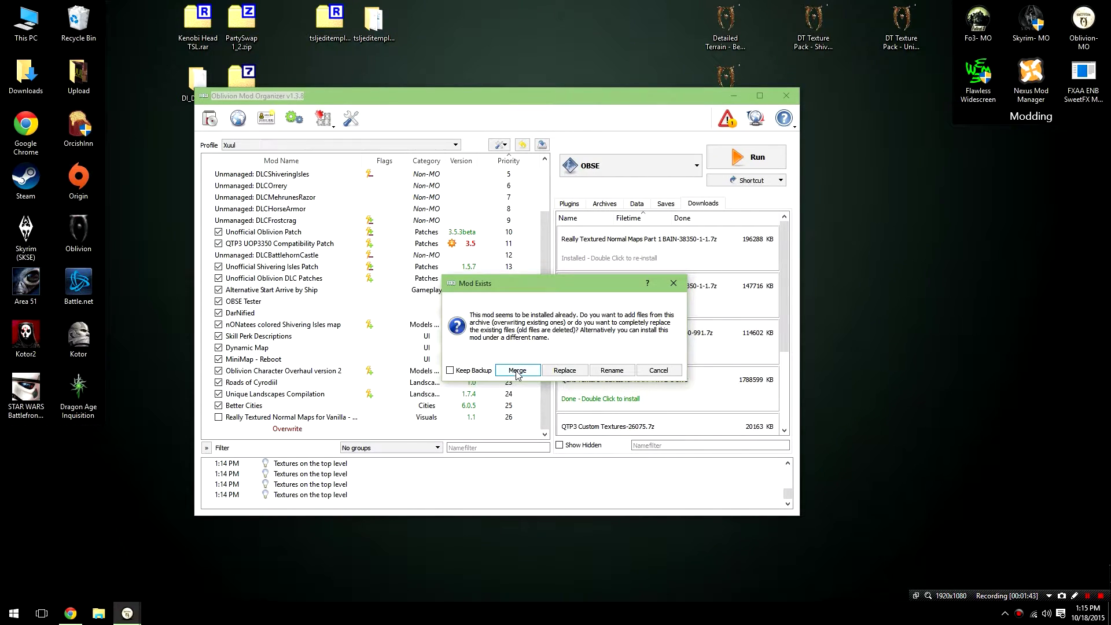
{"action": "left_click", "coordinate": [517, 371]}
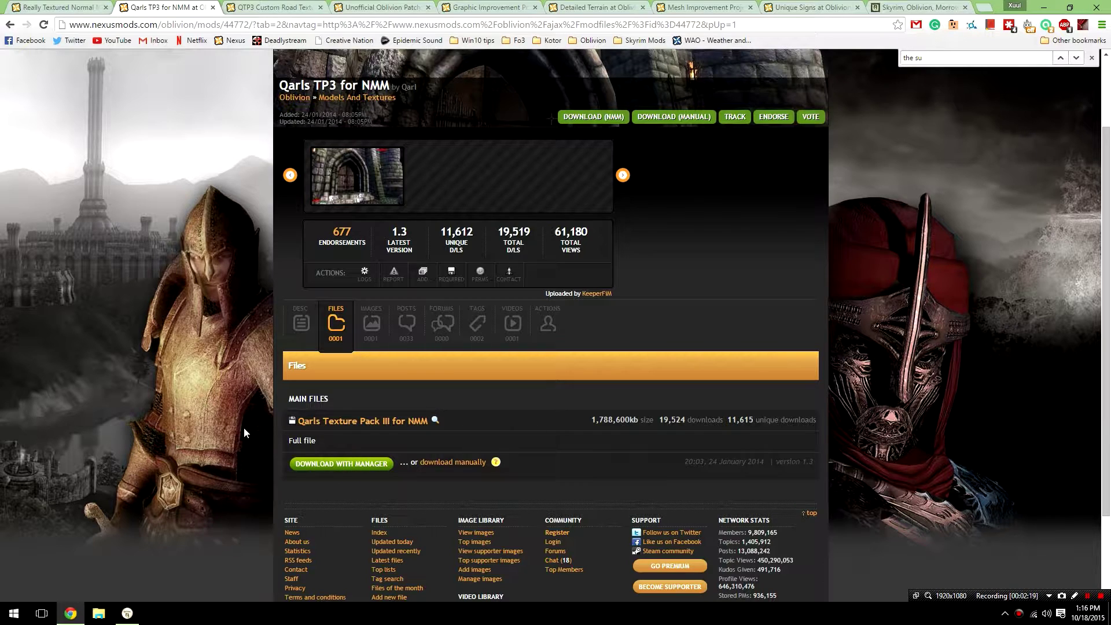
- Show the downloadable files on the QTP3 Custom Road Texture mod page
{"action": "left_click", "coordinate": [258, 8]}
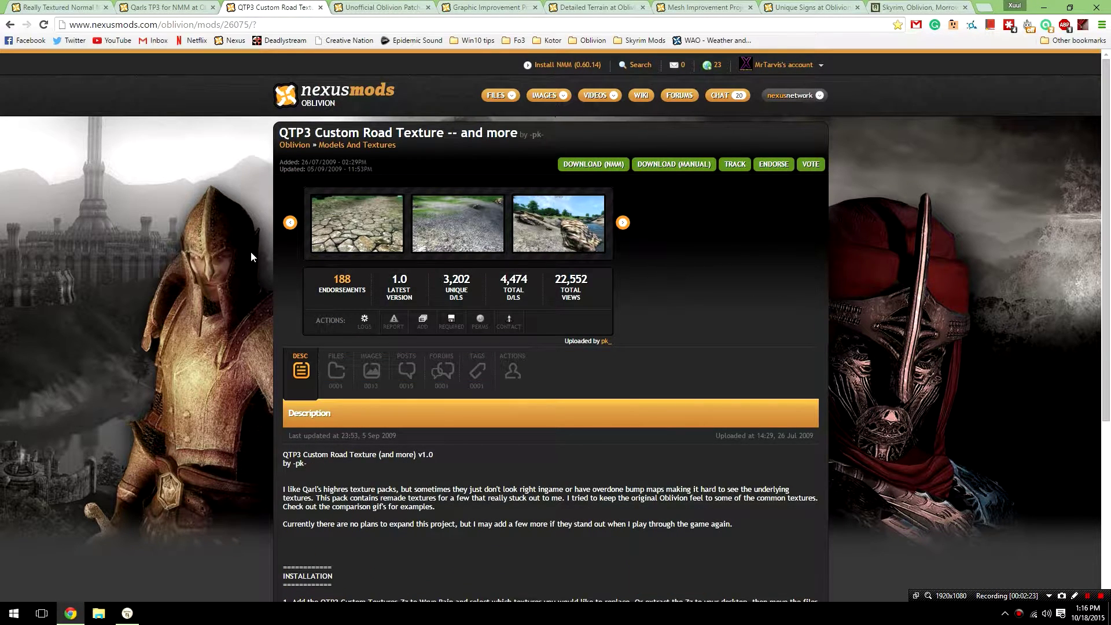
{"action": "left_click", "coordinate": [335, 373]}
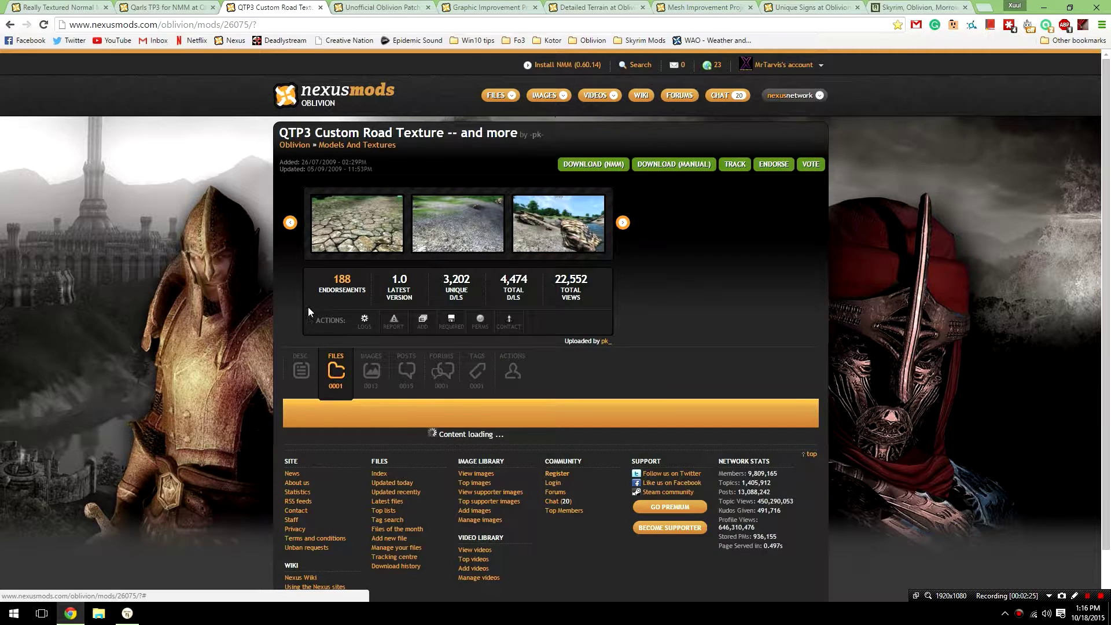
{"action": "scroll", "coordinate": [298, 325], "scroll_direction": "down", "scroll_amount": 1}
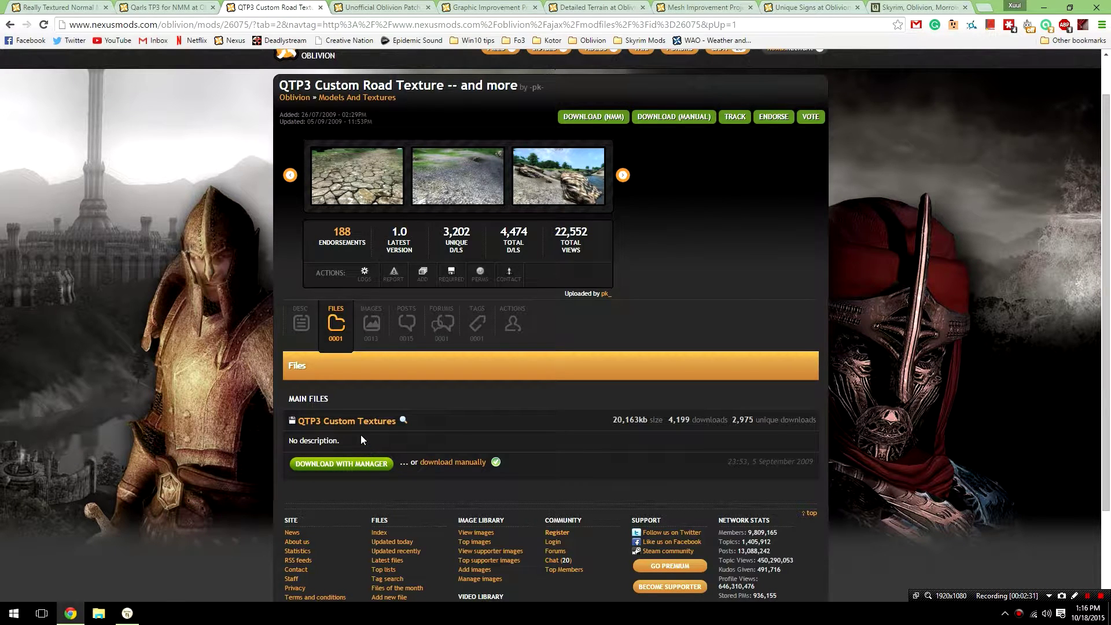
- Browse the Unofficial Oblivion Patch page's files list, then go back to its description
{"action": "key", "text": "ctrl+Tab"}
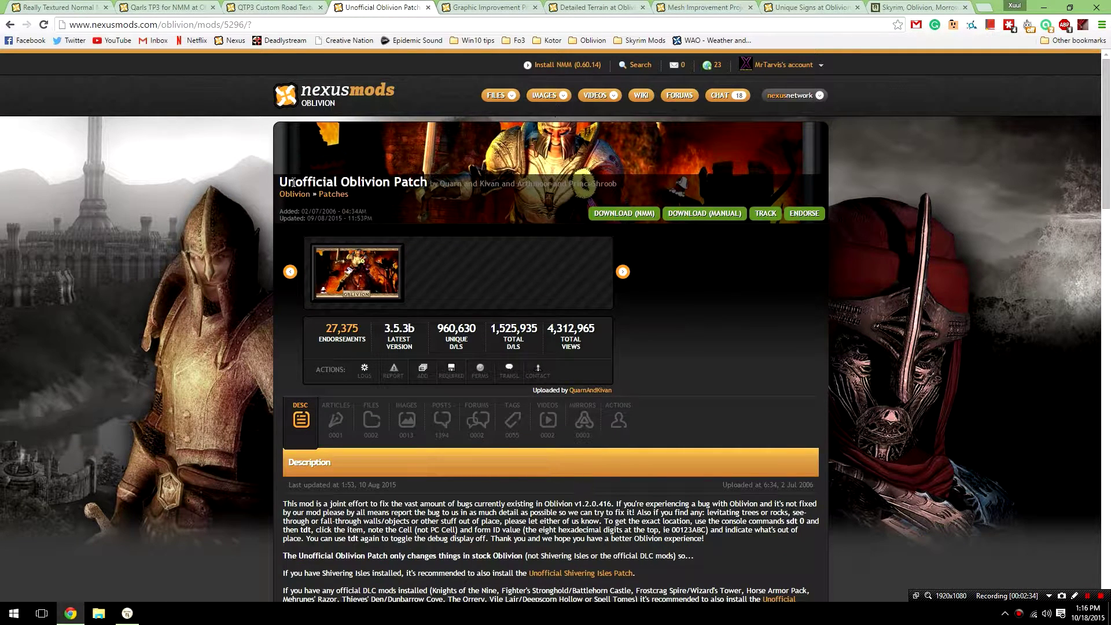
{"action": "scroll", "coordinate": [264, 313], "scroll_direction": "down", "scroll_amount": 2}
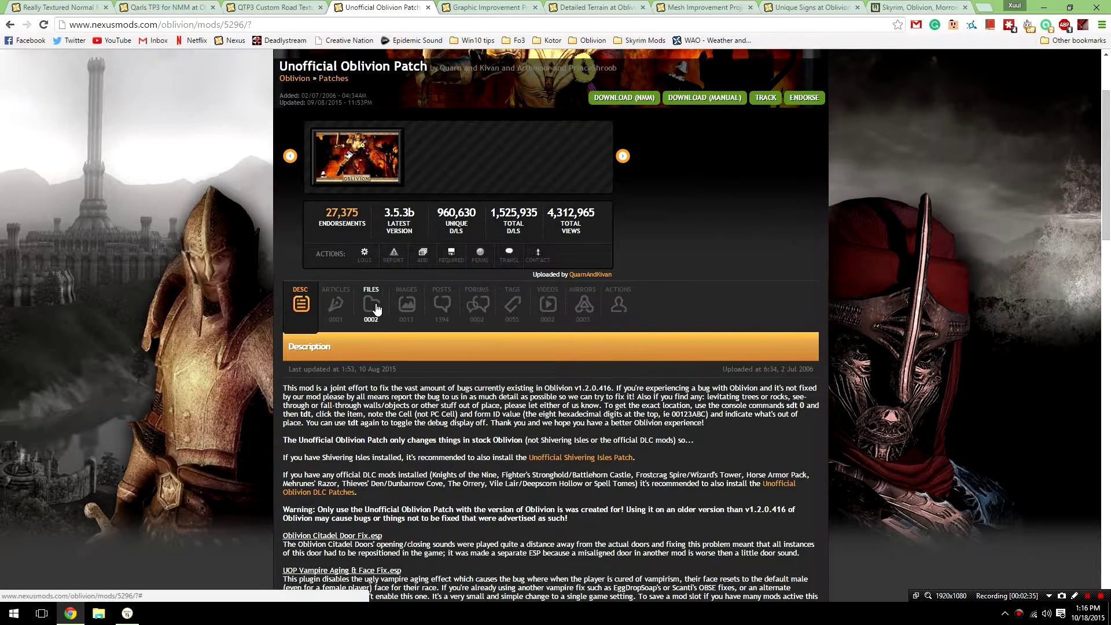
{"action": "left_click", "coordinate": [375, 305]}
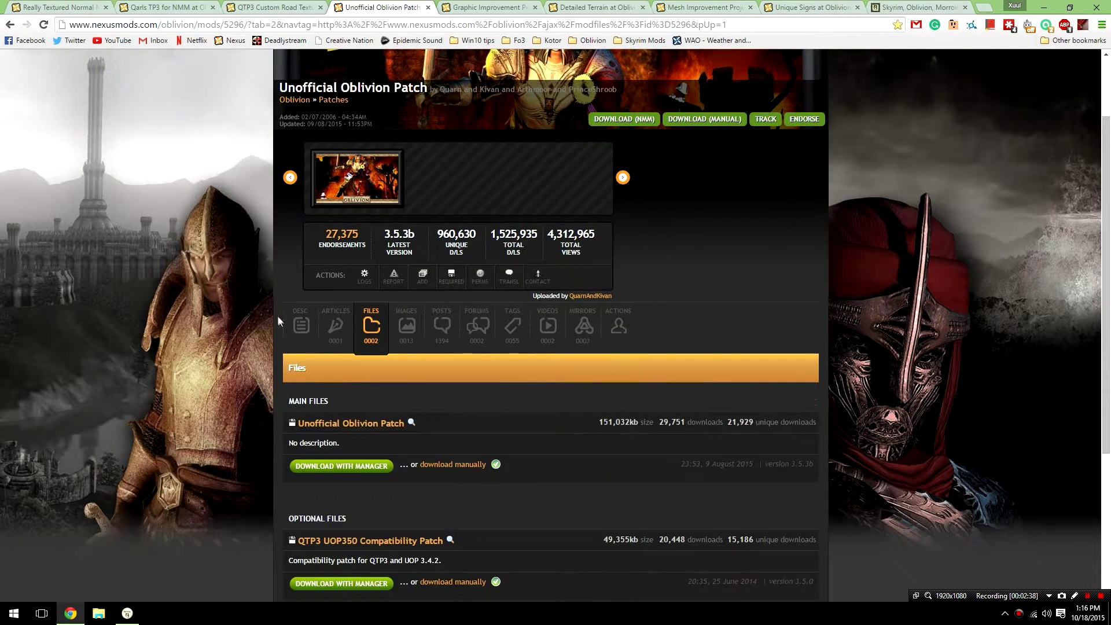
{"action": "scroll", "coordinate": [277, 321], "scroll_direction": "down", "scroll_amount": 3}
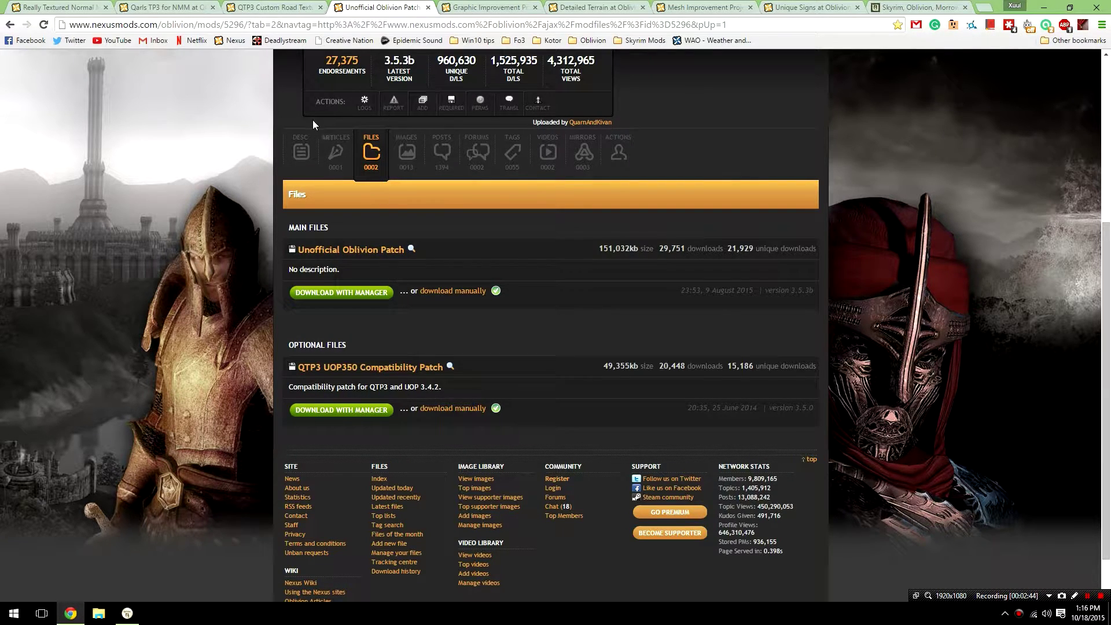
{"action": "left_click", "coordinate": [300, 150]}
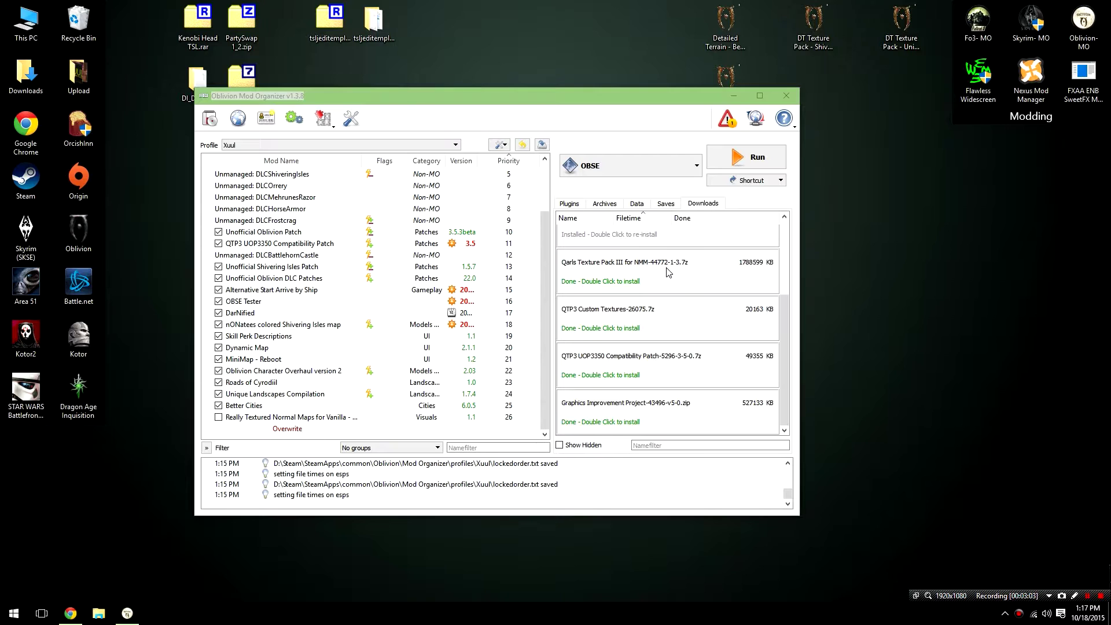
- Manually install Qarls Texture Pack III as Qarls TP3 for NMM with its meshes and textures folders
{"action": "double_click", "coordinate": [635, 282]}
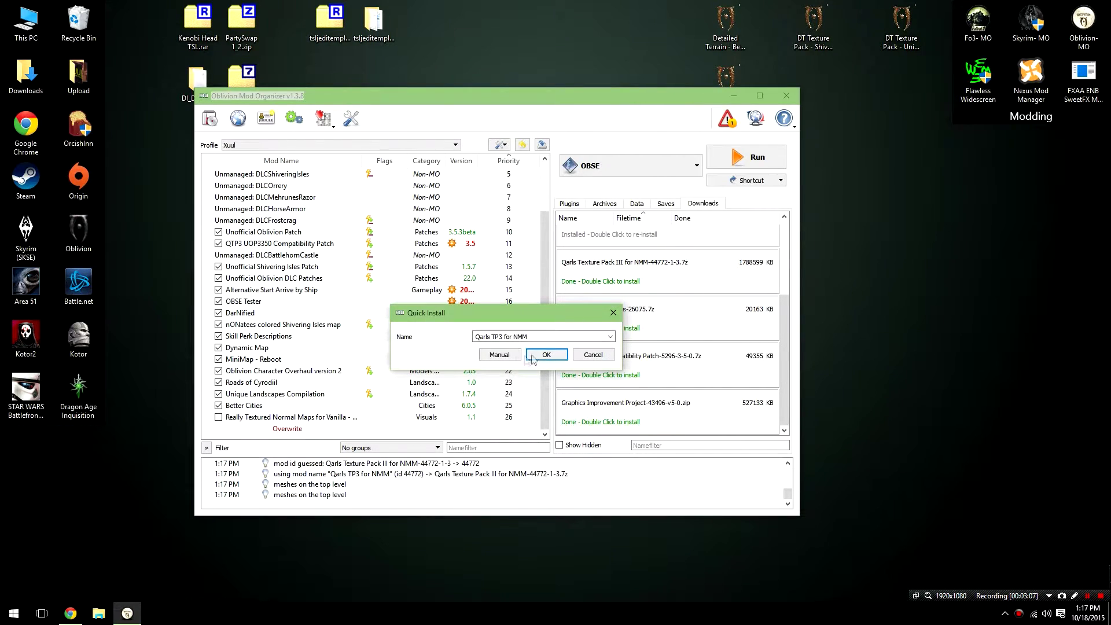
{"action": "left_click", "coordinate": [499, 355]}
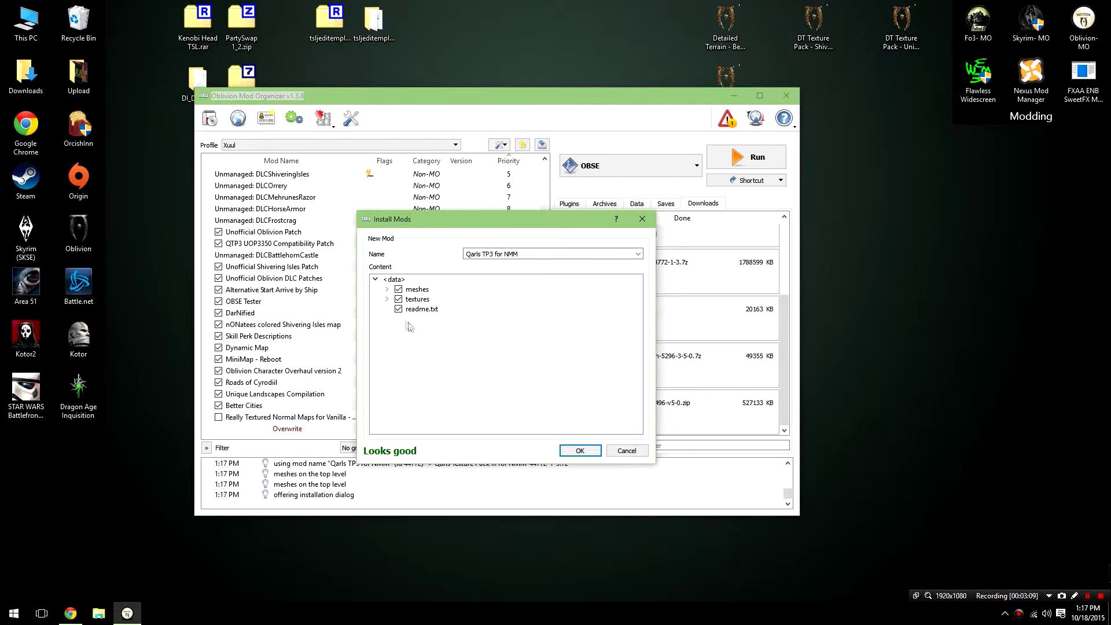
{"action": "left_click", "coordinate": [387, 289]}
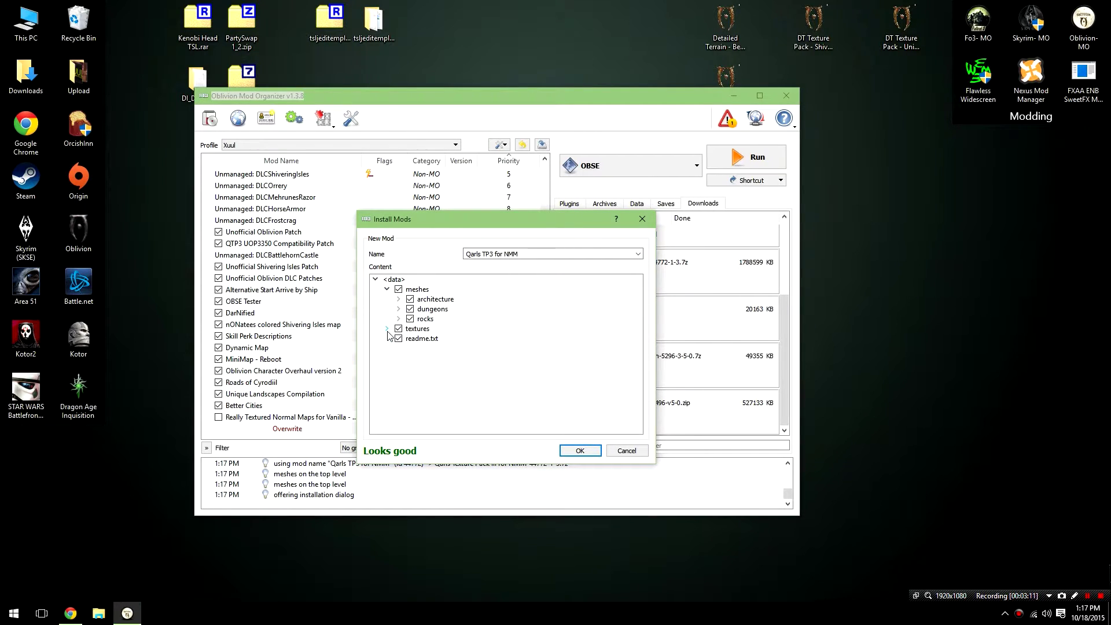
{"action": "left_click", "coordinate": [387, 329]}
{"action": "left_click", "coordinate": [576, 451]}
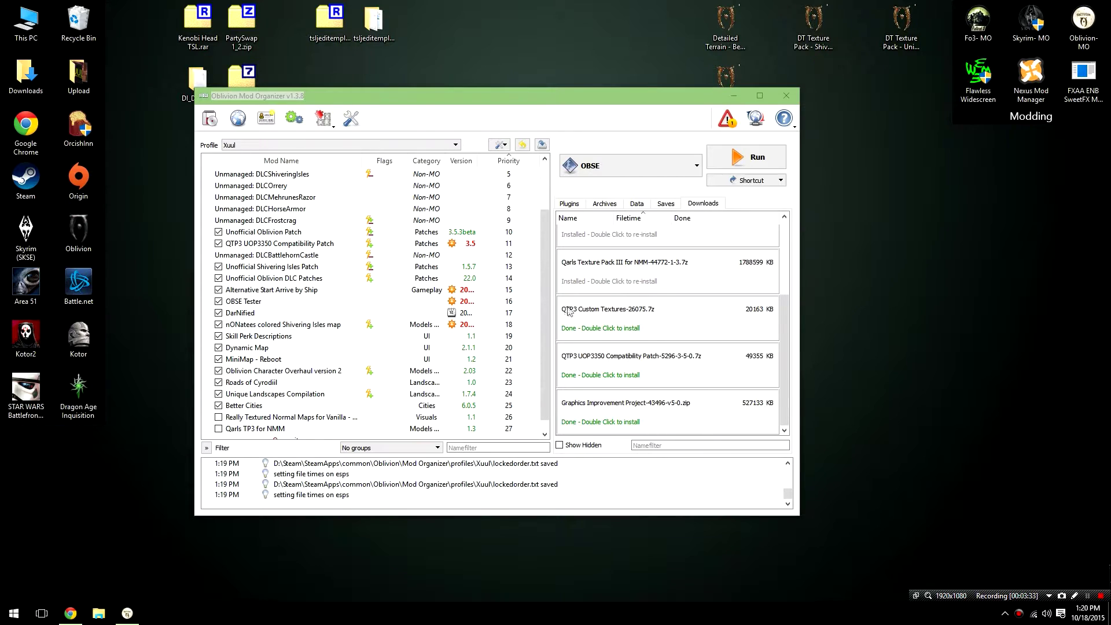
- Install 'QTP3 Custom Textures' with the Custom Beach, Roads, Rocks_forest and Rocks_general options
{"action": "double_click", "coordinate": [591, 335]}
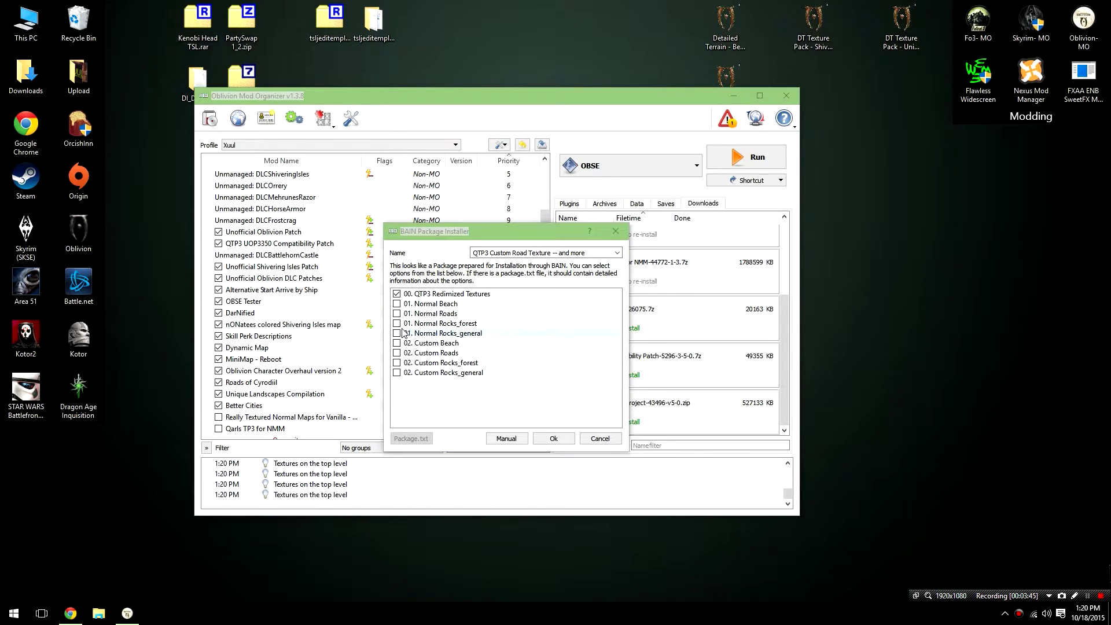
{"action": "left_click", "coordinate": [396, 344]}
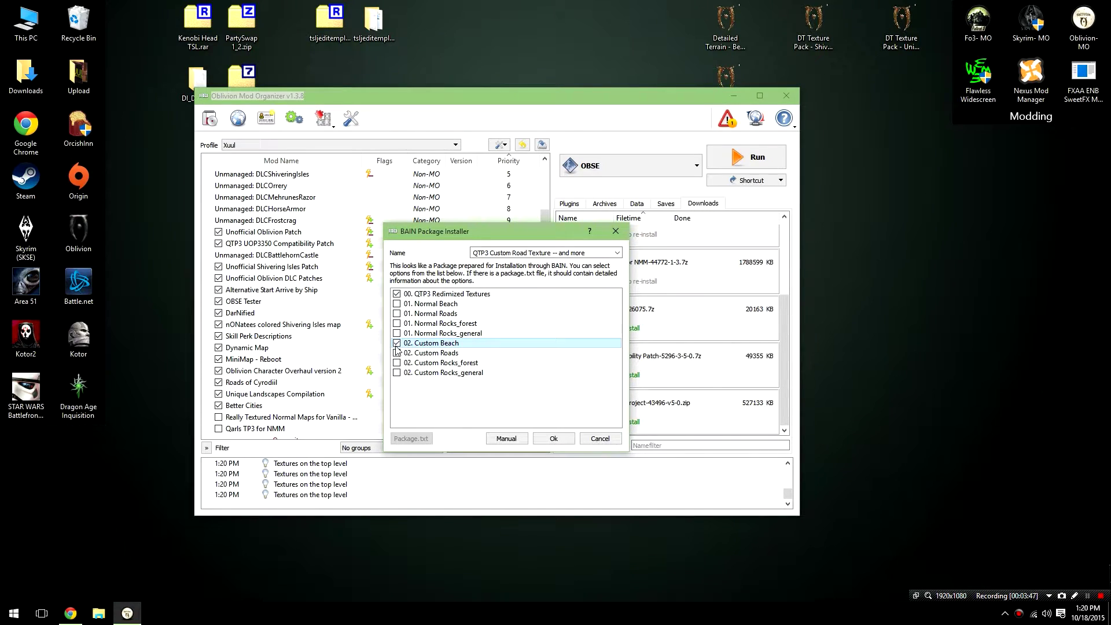
{"action": "left_click", "coordinate": [396, 353]}
{"action": "left_click", "coordinate": [396, 363]}
{"action": "left_click", "coordinate": [396, 373]}
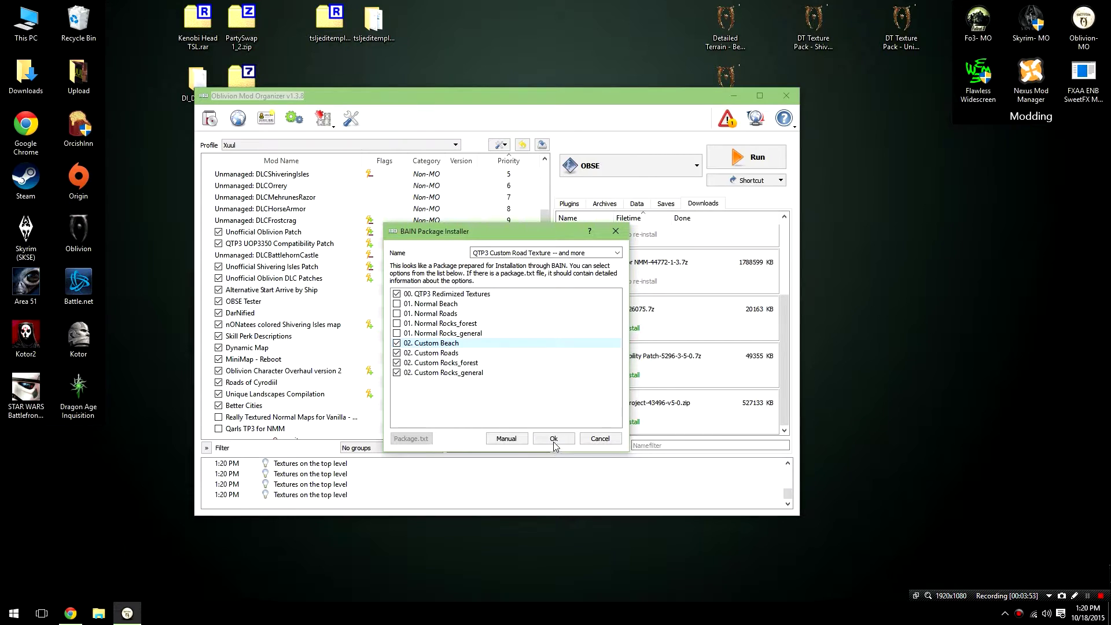
{"action": "left_click", "coordinate": [618, 253]}
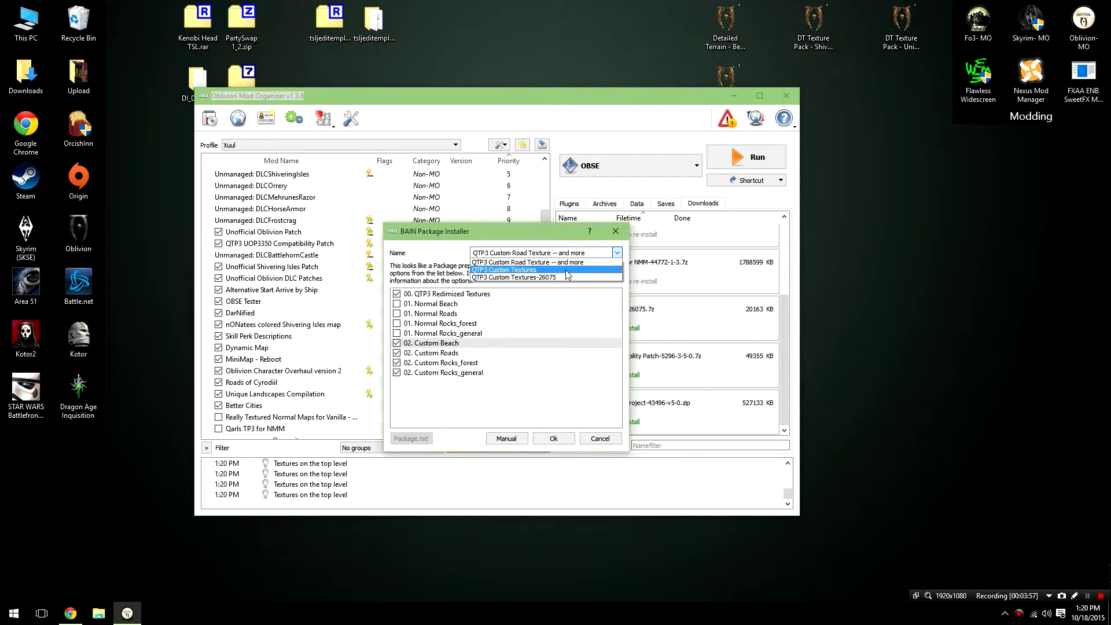
{"action": "left_click", "coordinate": [572, 270]}
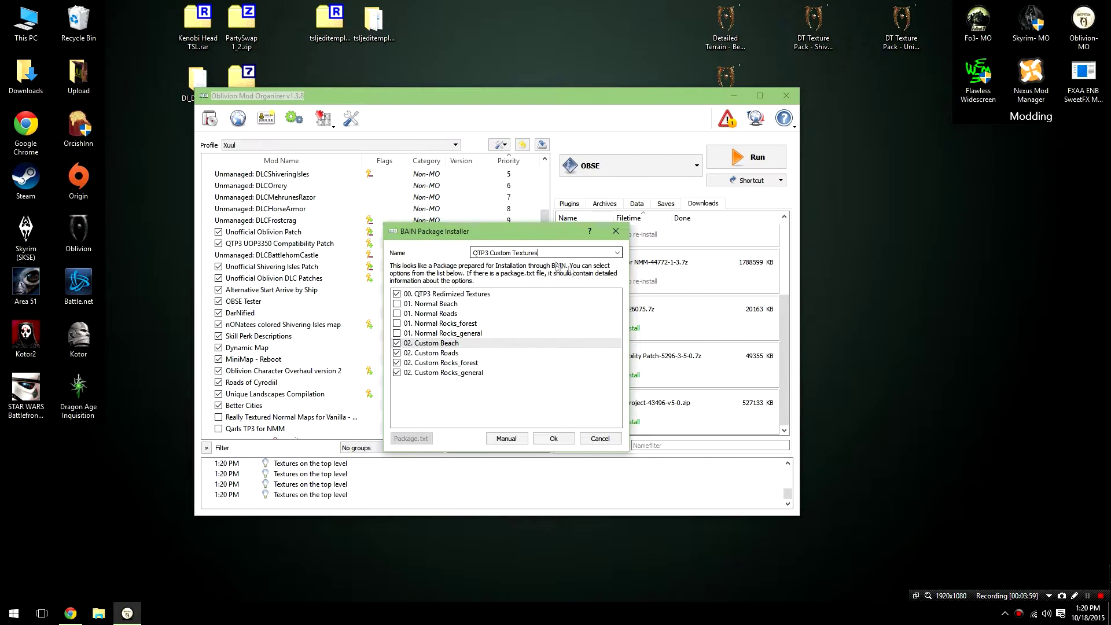
{"action": "left_click", "coordinate": [555, 438]}
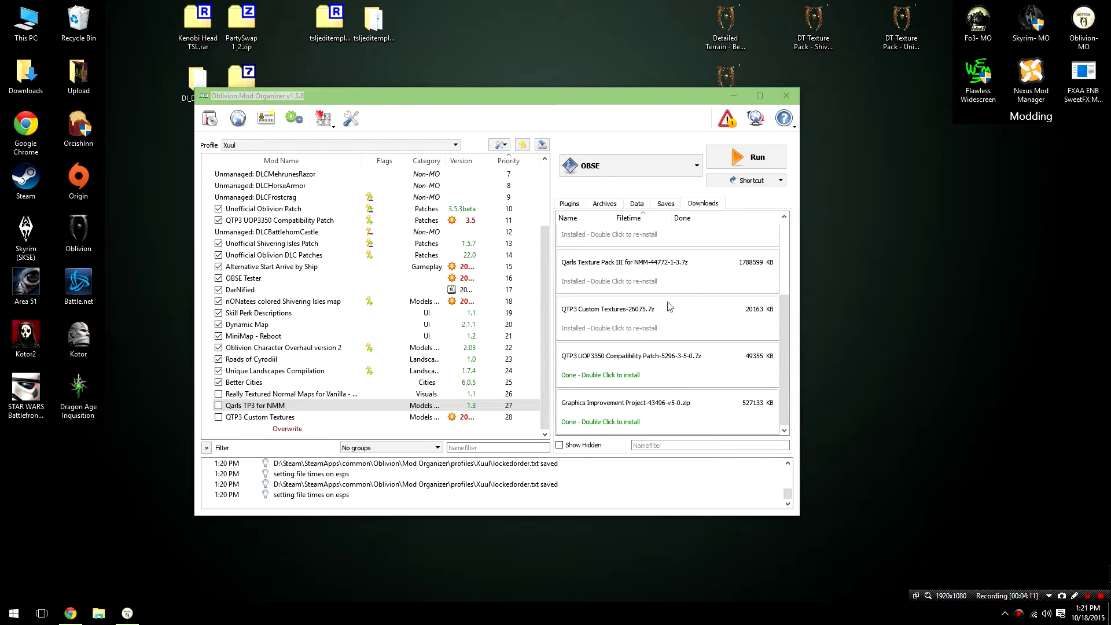
- Install the QTP3 UOP3350 patch, dropping 'UOP3350' so it is named 'QTP3 Compatibility Patch'
{"action": "double_click", "coordinate": [639, 375]}
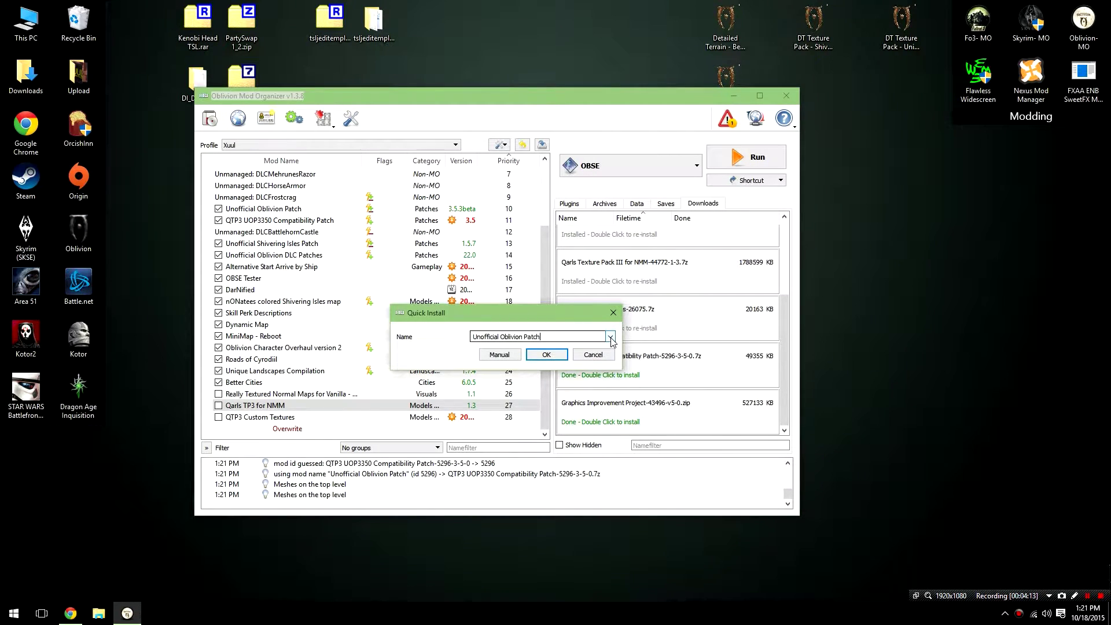
{"action": "left_click", "coordinate": [611, 337]}
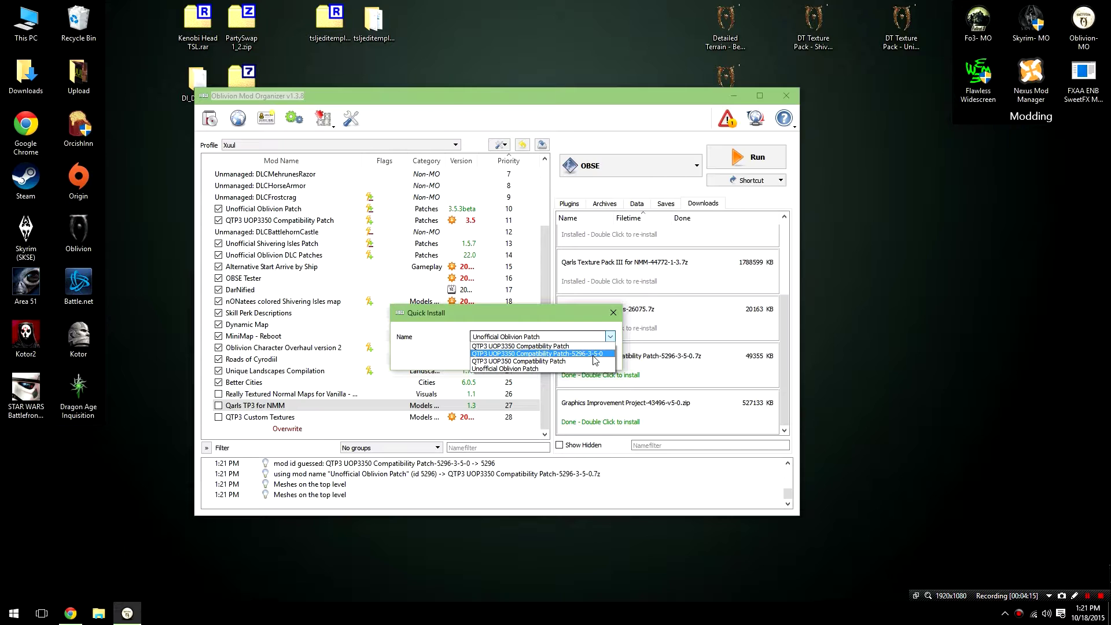
{"action": "left_click", "coordinate": [578, 345]}
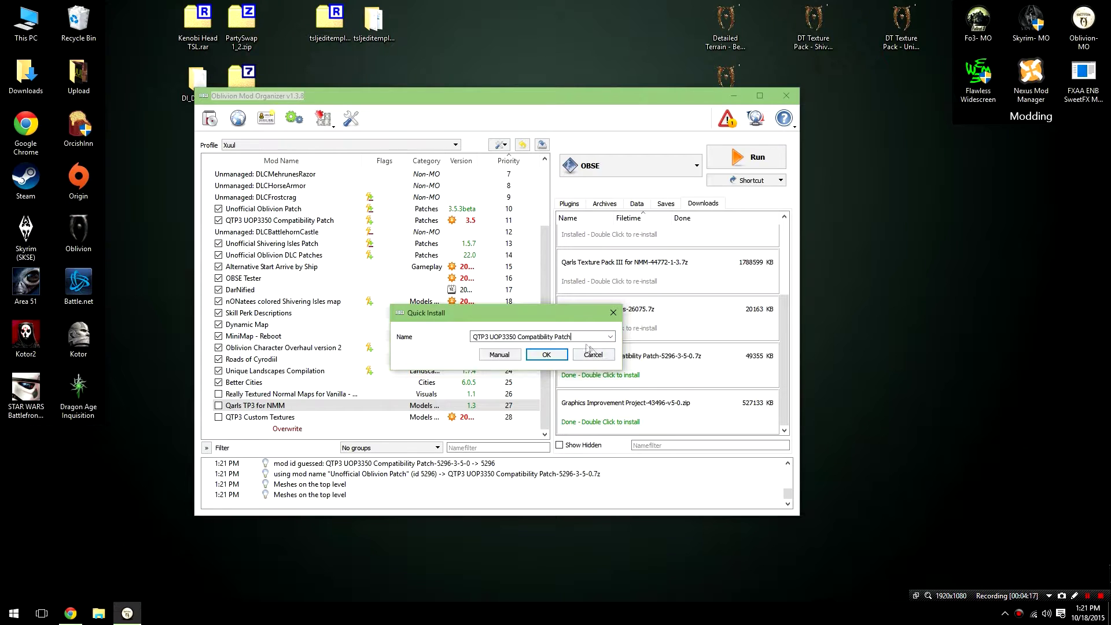
{"action": "left_click_drag", "start_coordinate": [517, 336], "coordinate": [505, 336]}
{"action": "double_click", "coordinate": [506, 337]}
{"action": "key", "text": "BackSpace"}
{"action": "key", "text": "BackSpace"}
{"action": "left_click", "coordinate": [544, 355]}
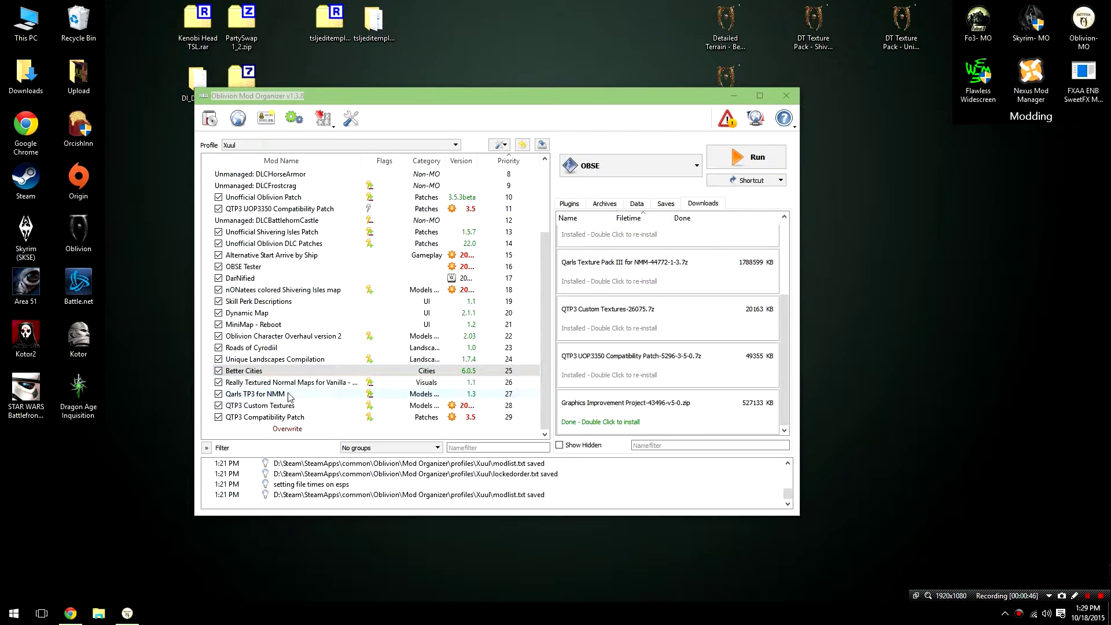
- Select Qarls TP3 for NMM to highlight its conflicting mods in green and red
{"action": "left_click", "coordinate": [247, 397]}
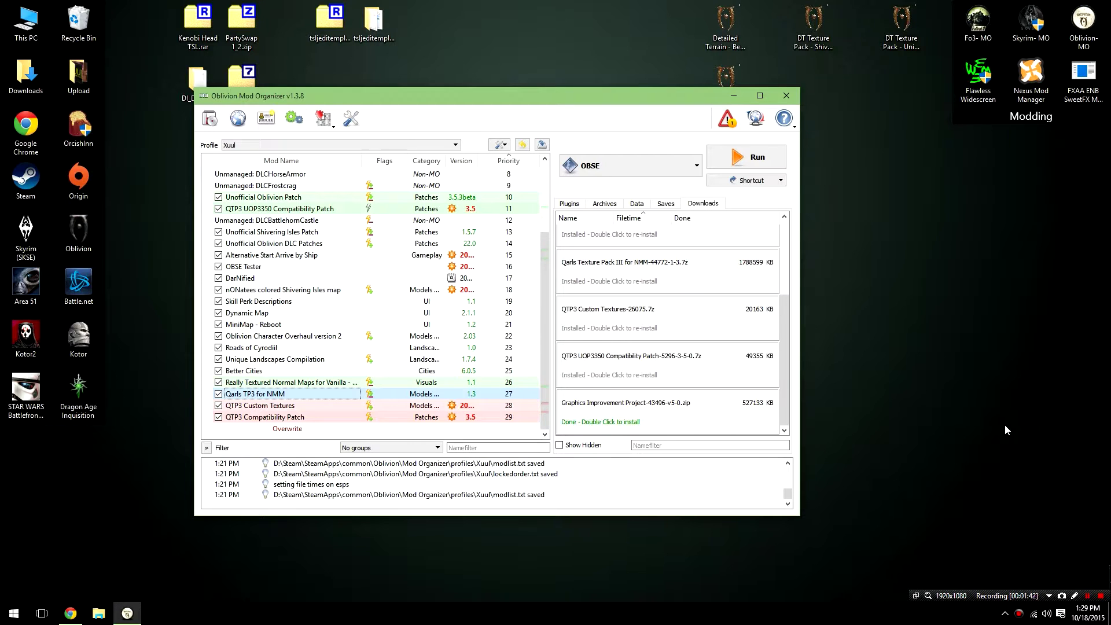
- Open Qarls TP3 for NMM's Conflicts tab and scroll through its overriding and overridden texture files
{"action": "double_click", "coordinate": [292, 397]}
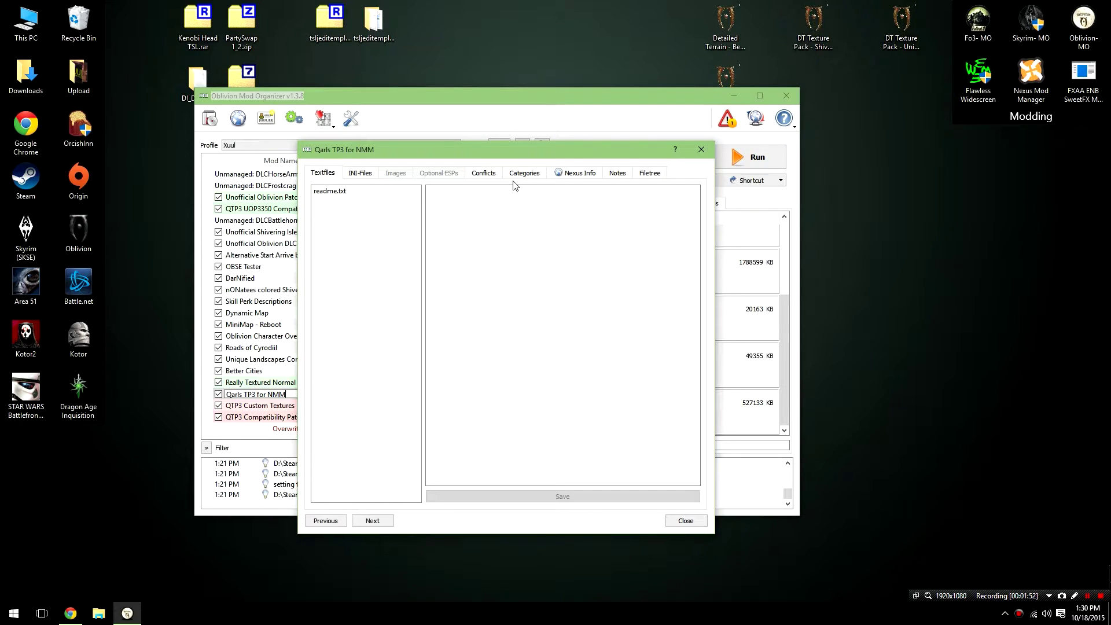
{"action": "left_click", "coordinate": [482, 175]}
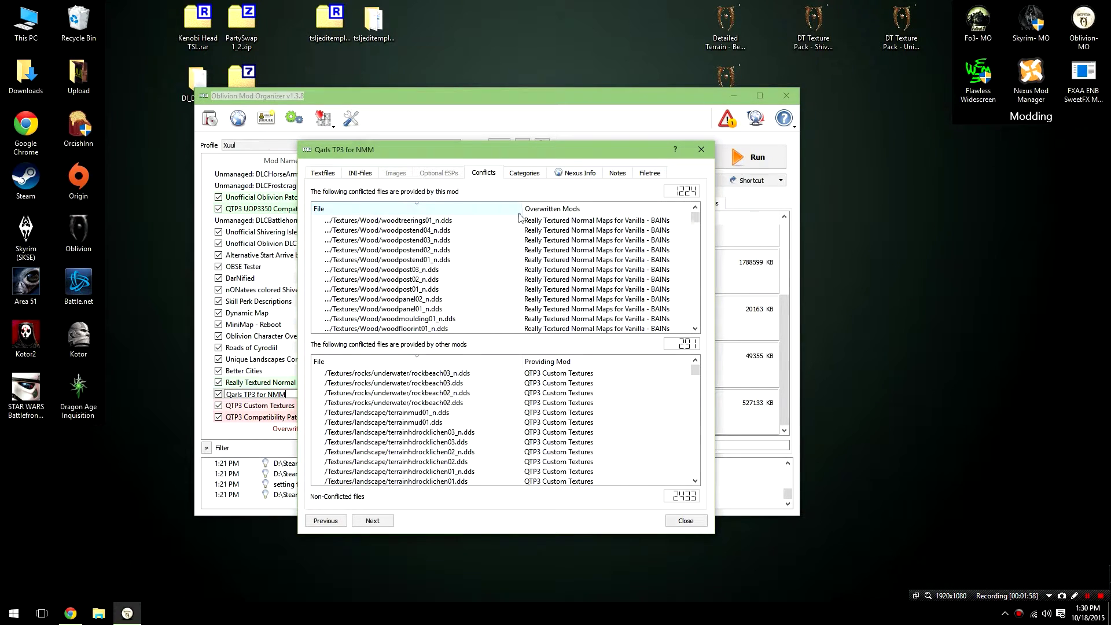
{"action": "scroll", "coordinate": [547, 241], "scroll_direction": "down", "scroll_amount": 4}
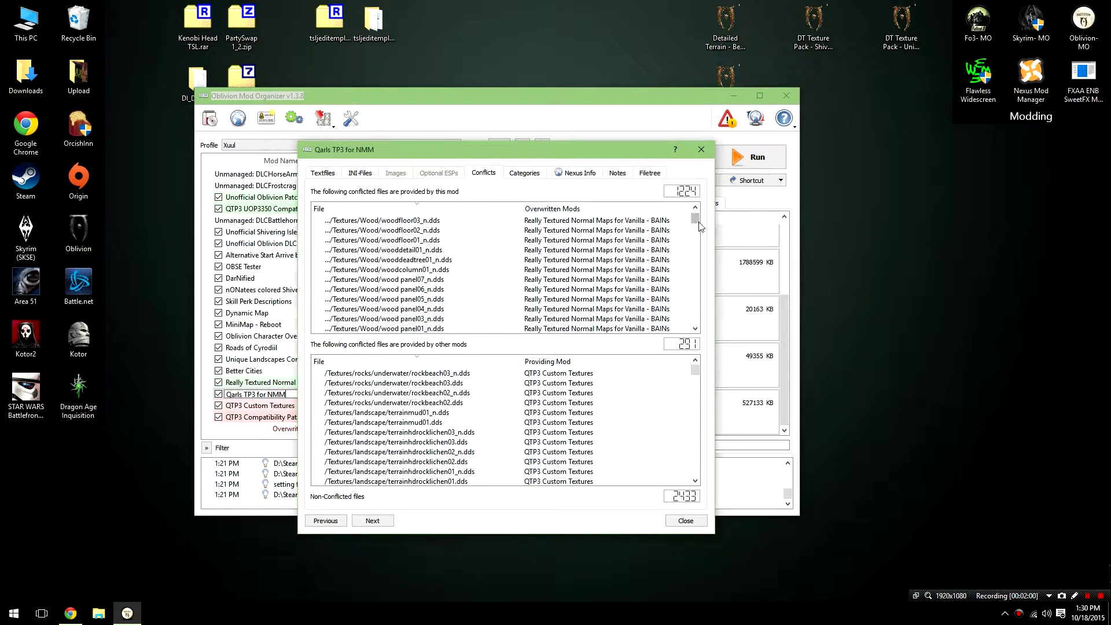
{"action": "left_click_drag", "start_coordinate": [695, 219], "coordinate": [702, 303]}
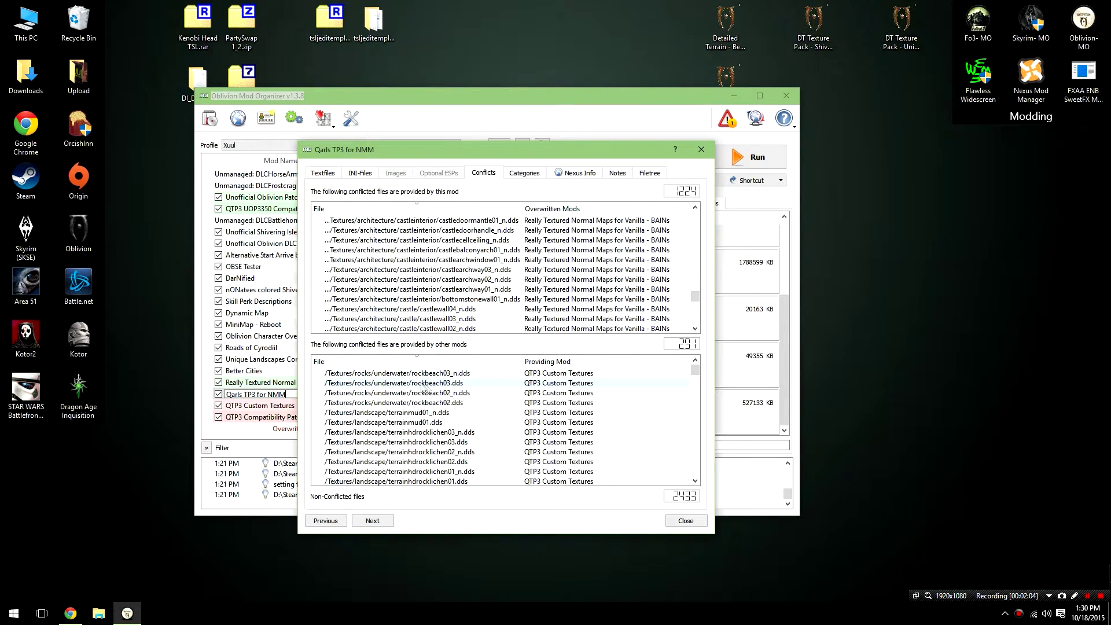
{"action": "scroll", "coordinate": [393, 382], "scroll_direction": "down", "scroll_amount": 10}
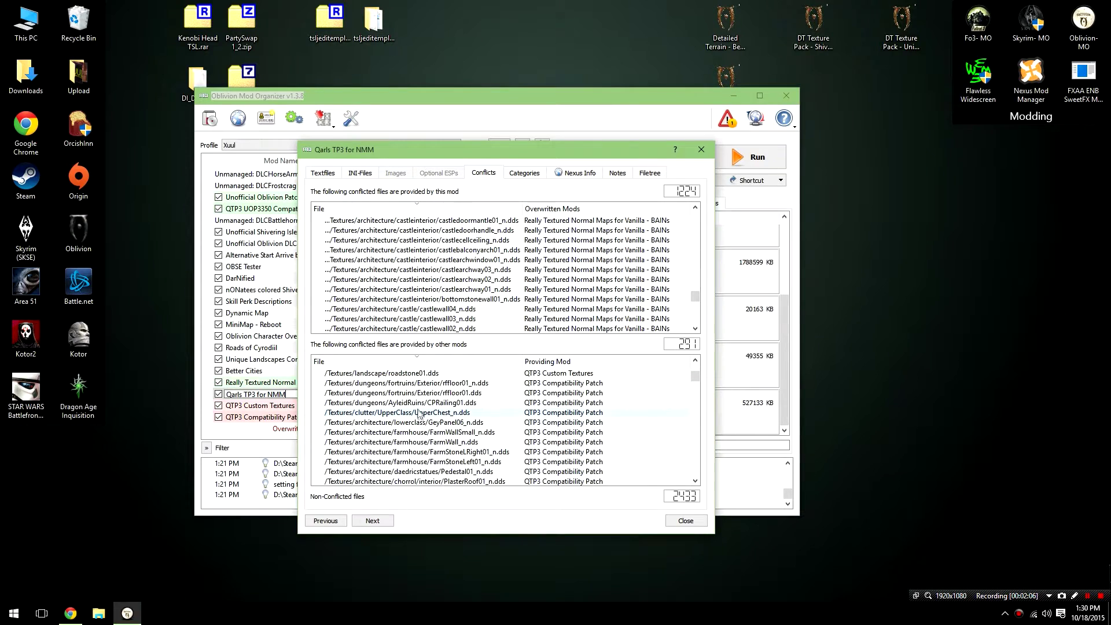
{"action": "scroll", "coordinate": [415, 407], "scroll_direction": "down", "scroll_amount": 5}
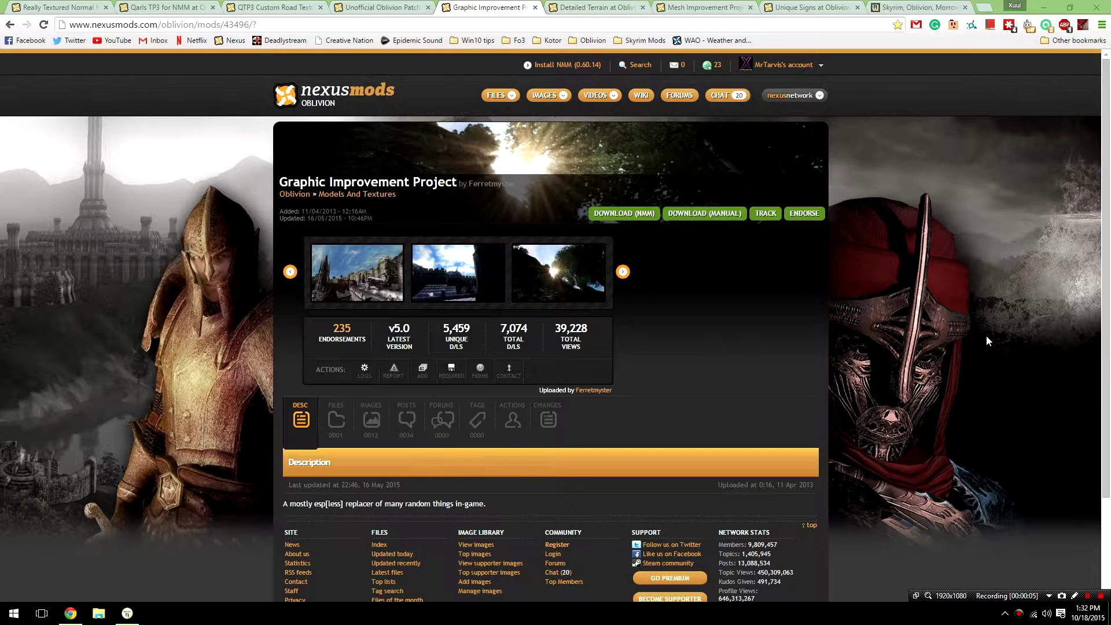
- Open the Graphic Improvement Project's files list and scroll down to its downloads
{"action": "left_click", "coordinate": [346, 424]}
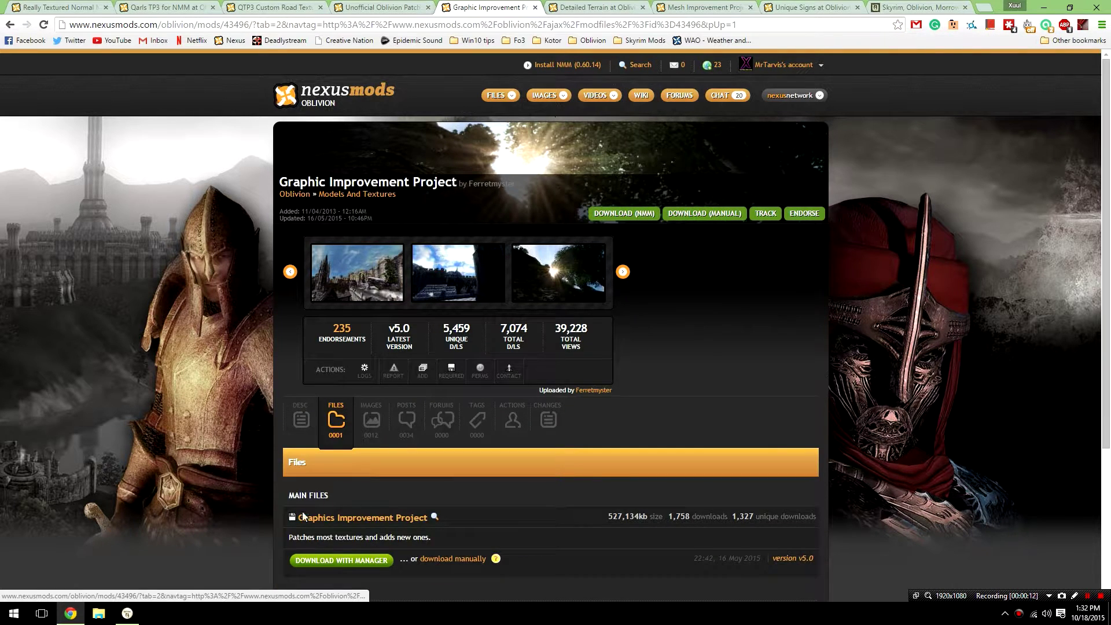
{"action": "scroll", "coordinate": [366, 543], "scroll_direction": "down", "scroll_amount": 3}
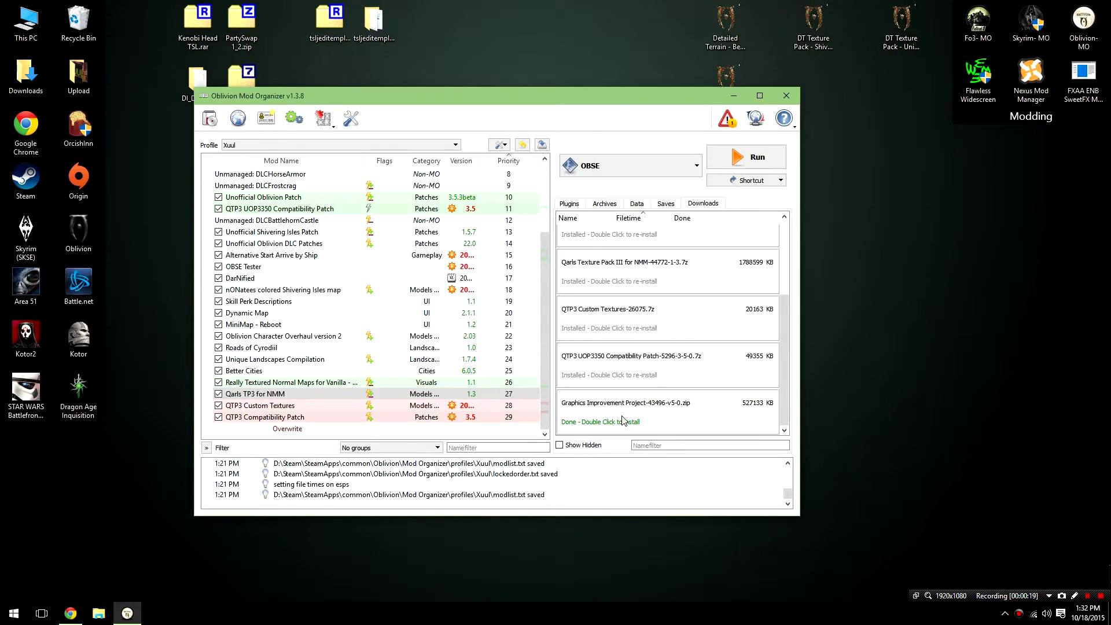
- Install the Graphic Improvement Project download through the manual installer and confirm it
{"action": "double_click", "coordinate": [622, 420]}
{"action": "left_click", "coordinate": [501, 355]}
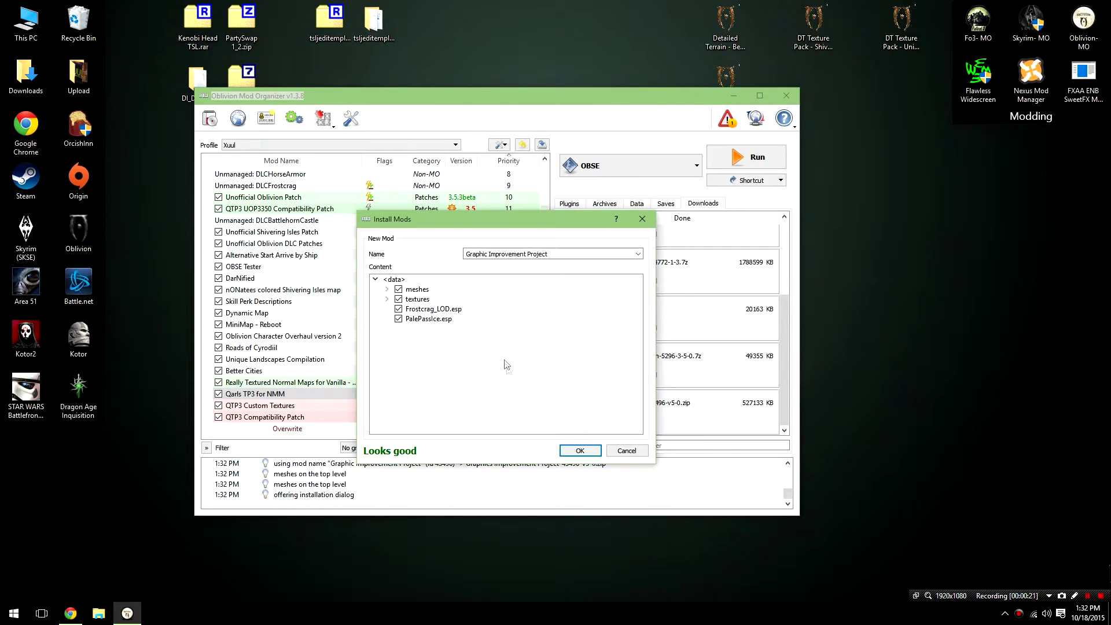
{"action": "left_click", "coordinate": [580, 450]}
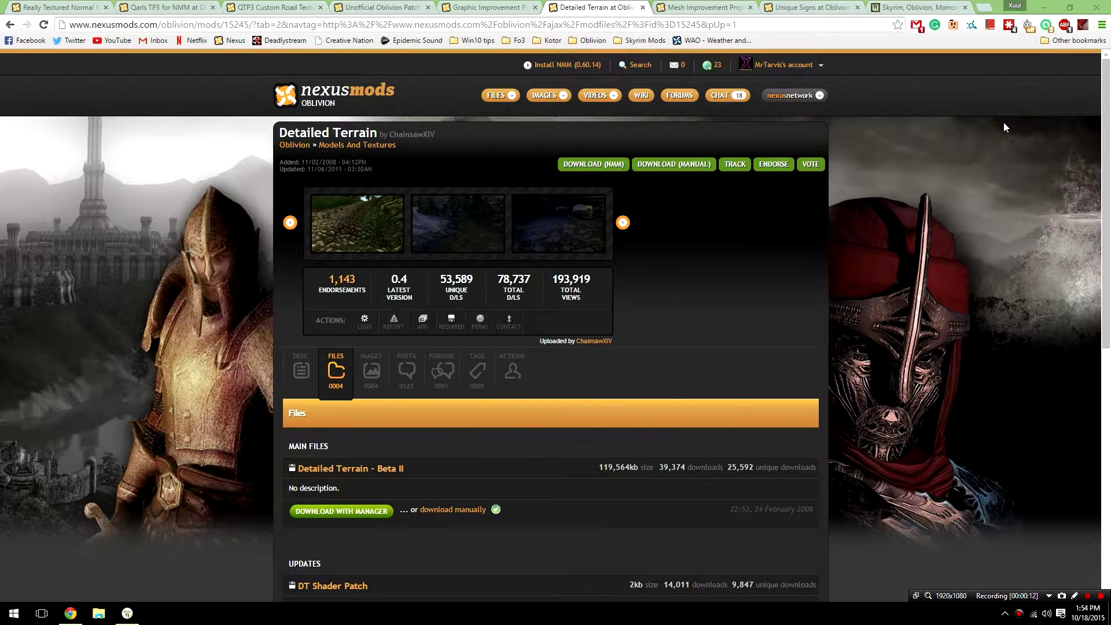
- Scroll through the Detailed Terrain mod description to read its OMOD installation steps
{"action": "scroll", "coordinate": [640, 259], "scroll_direction": "down", "scroll_amount": 4}
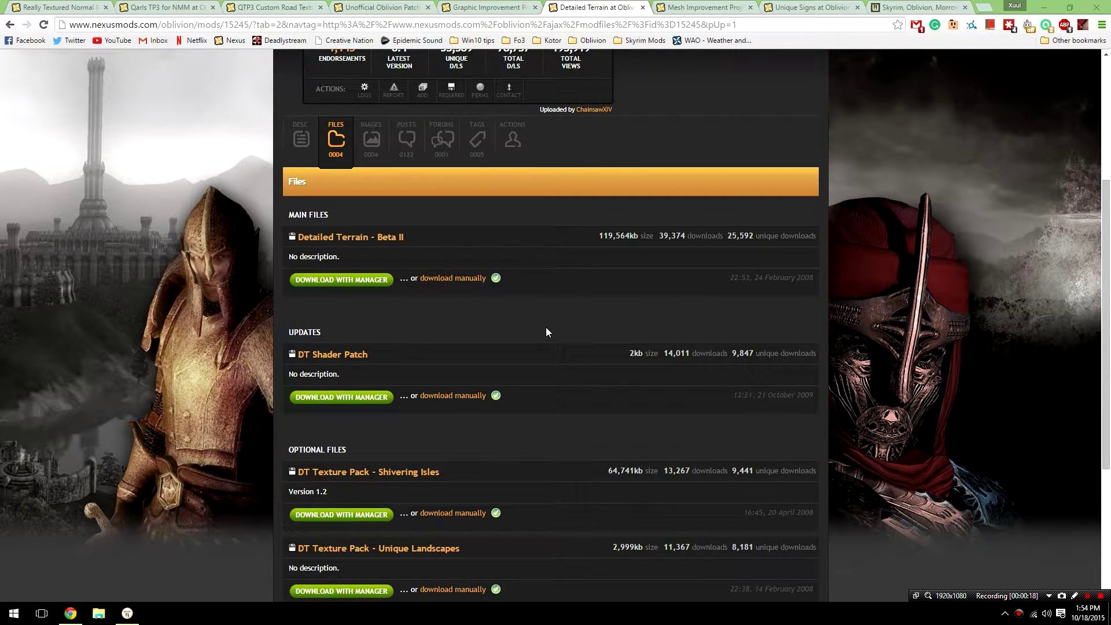
{"action": "scroll", "coordinate": [551, 304], "scroll_direction": "down", "scroll_amount": 4}
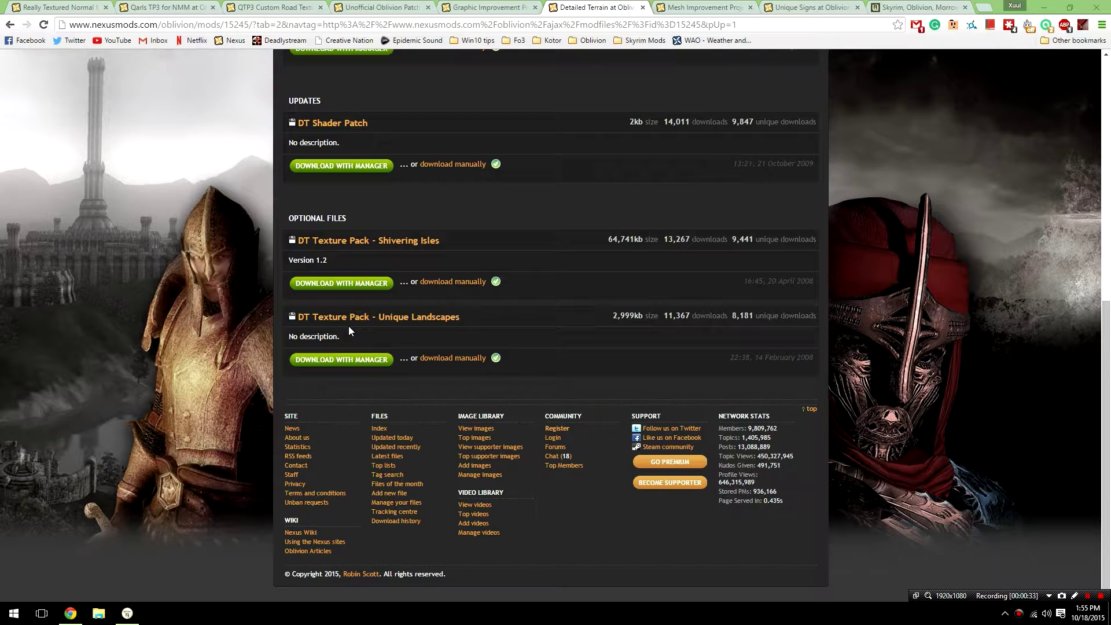
{"action": "scroll", "coordinate": [395, 229], "scroll_direction": "up", "scroll_amount": 1}
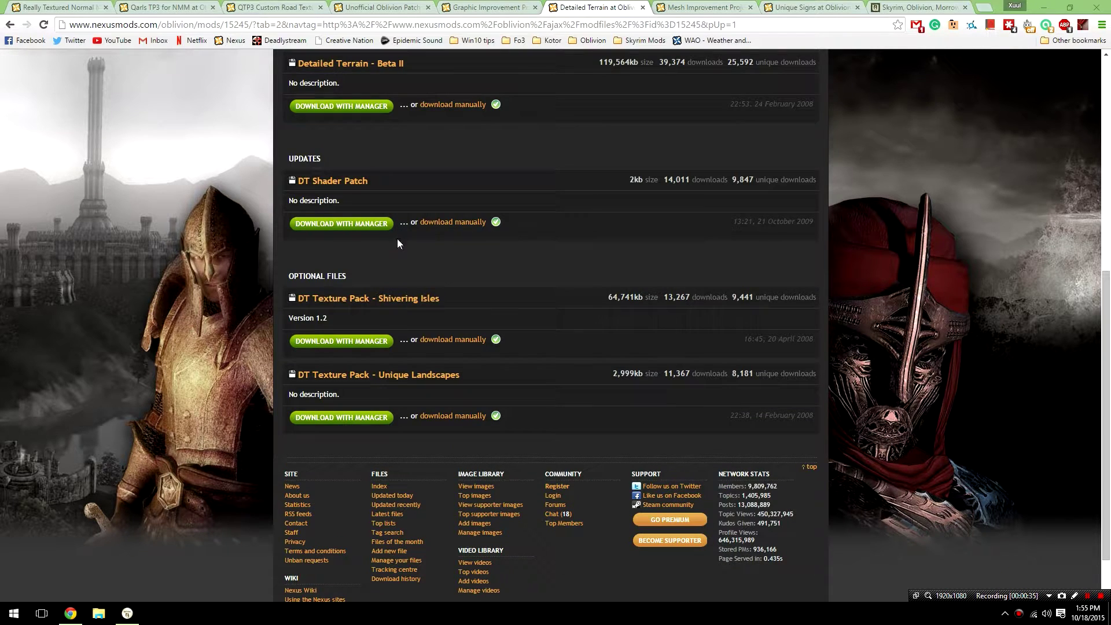
{"action": "scroll", "coordinate": [434, 248], "scroll_direction": "up", "scroll_amount": 1}
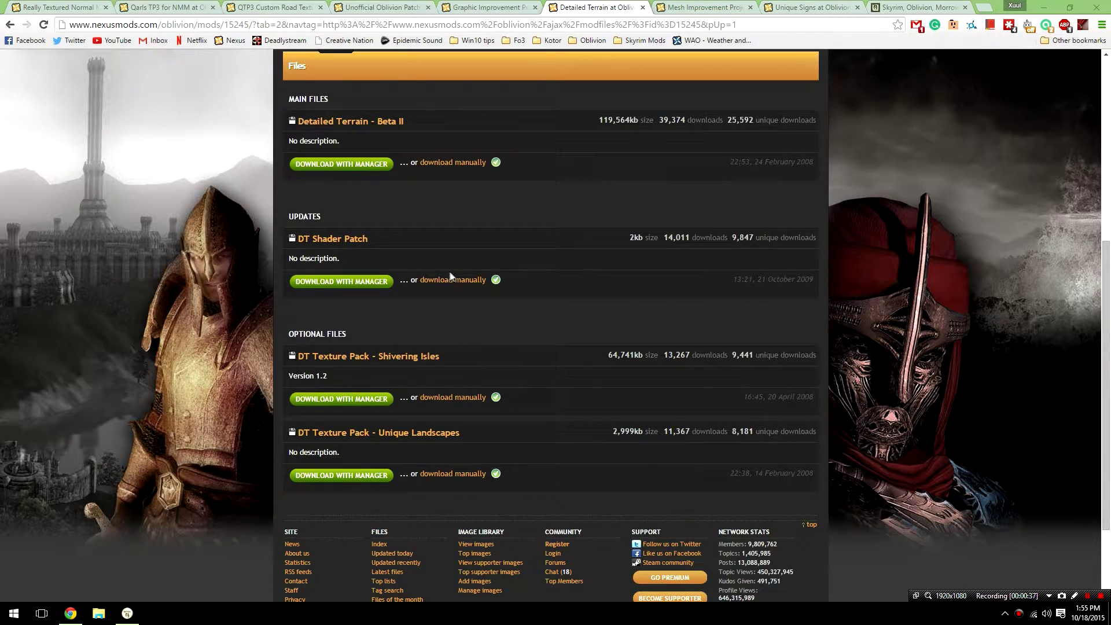
{"action": "scroll", "coordinate": [449, 267], "scroll_direction": "up", "scroll_amount": 1}
{"action": "left_click", "coordinate": [301, 87]}
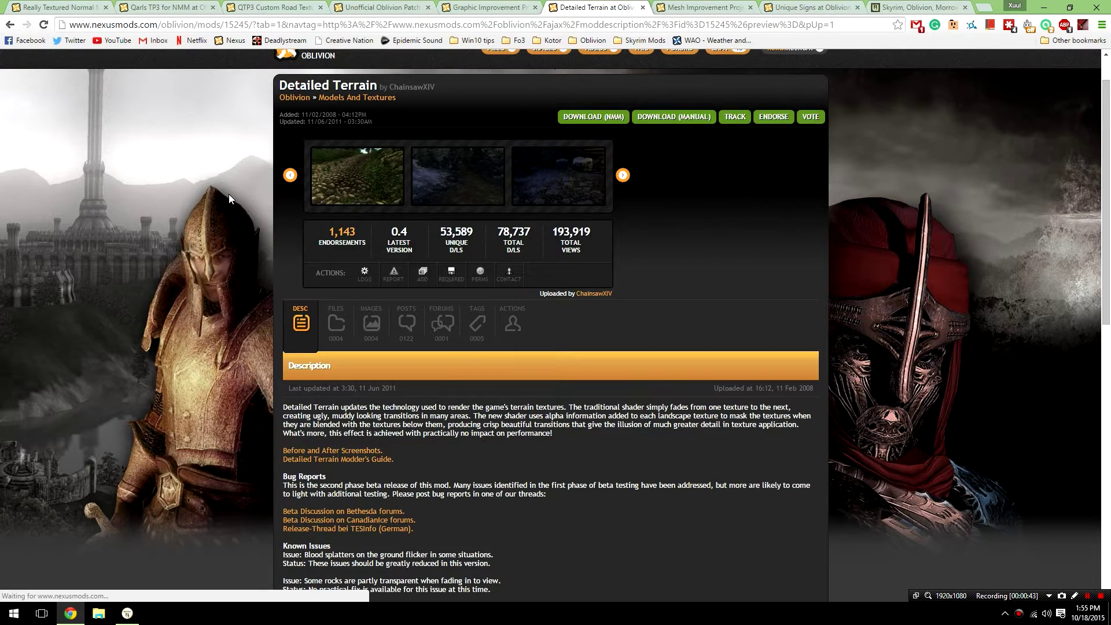
{"action": "scroll", "coordinate": [219, 209], "scroll_direction": "down", "scroll_amount": 4}
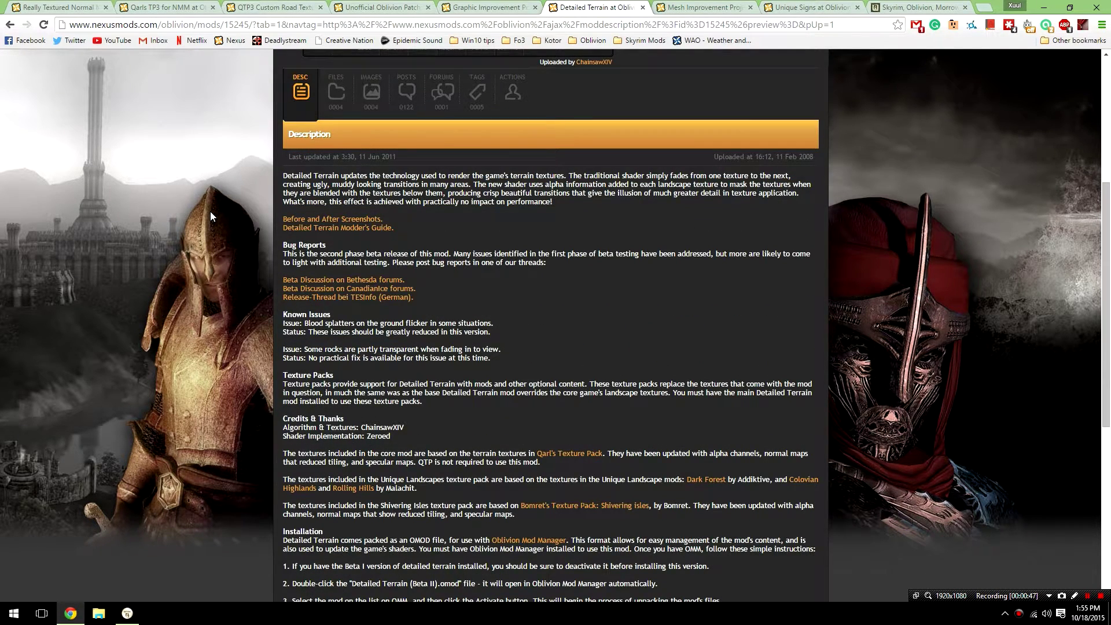
{"action": "scroll", "coordinate": [202, 200], "scroll_direction": "down", "scroll_amount": 1}
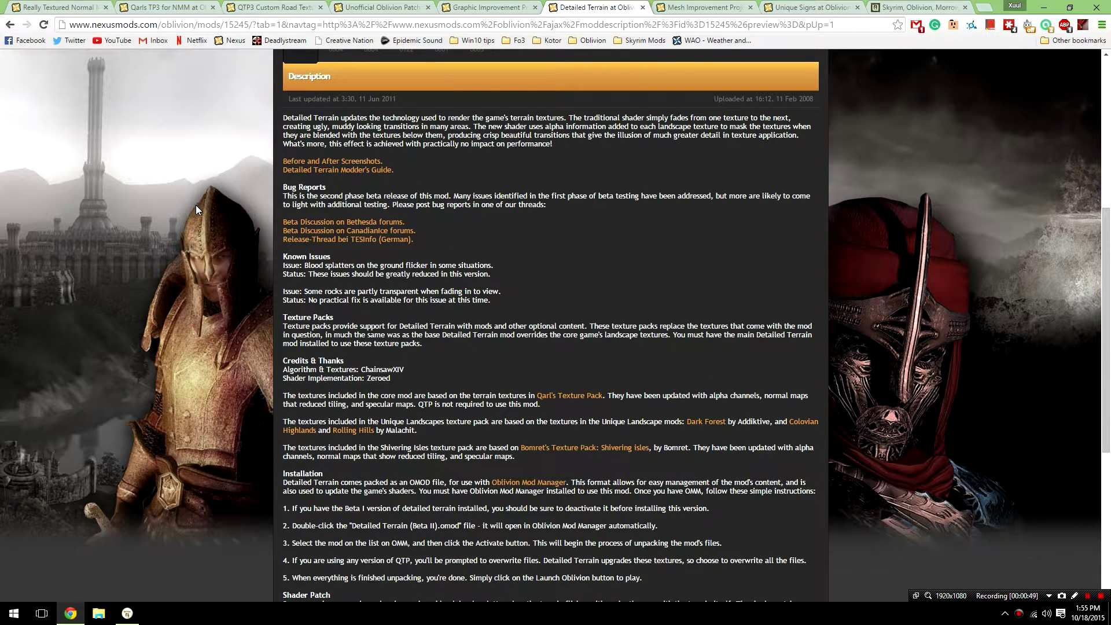
{"action": "scroll", "coordinate": [196, 207], "scroll_direction": "down", "scroll_amount": 1}
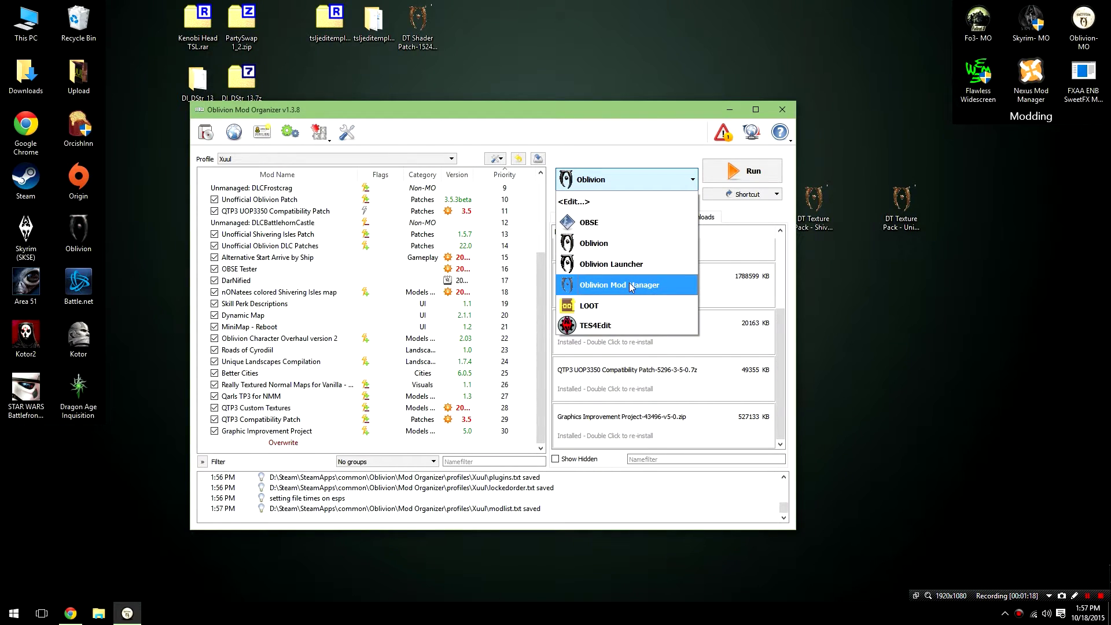
- Launch Oblivion Mod Manager from Mod Organizer's executable list
{"action": "left_click", "coordinate": [631, 285]}
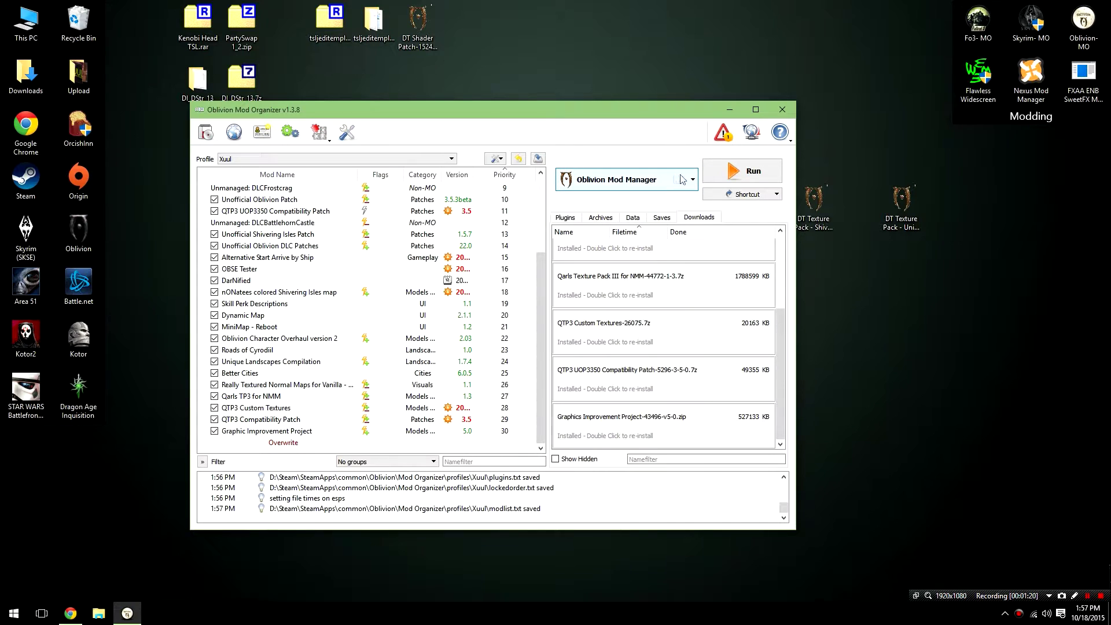
{"action": "left_click", "coordinate": [724, 170]}
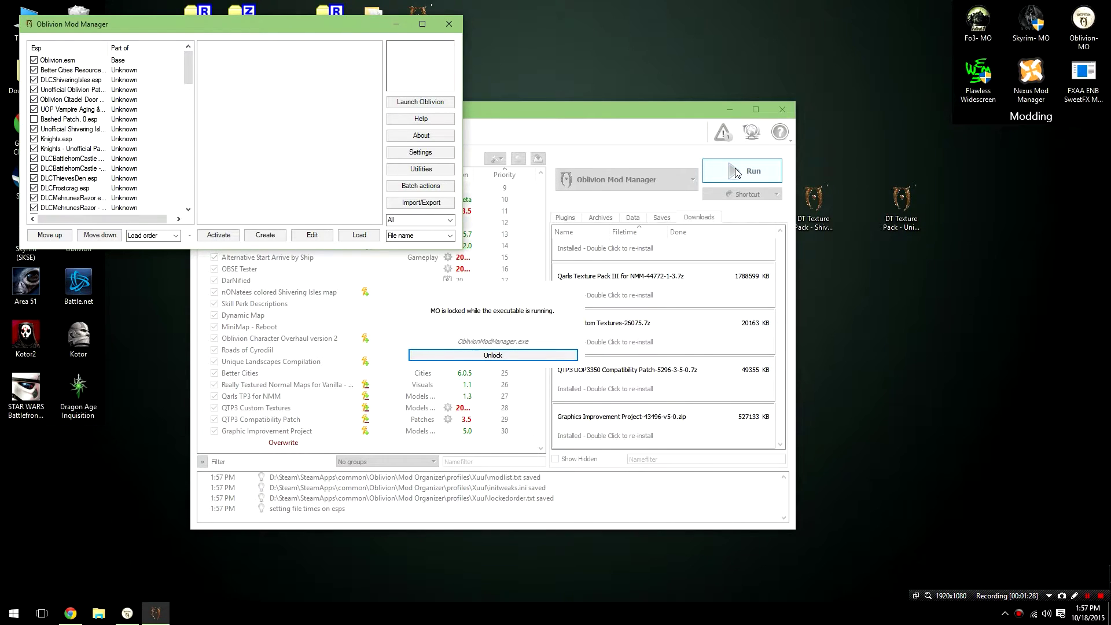
- Load the Detailed Terrain Beta II, Shivering Isles and Unique Landscapes omods from the desktop into OBMM
{"action": "left_click", "coordinate": [730, 110]}
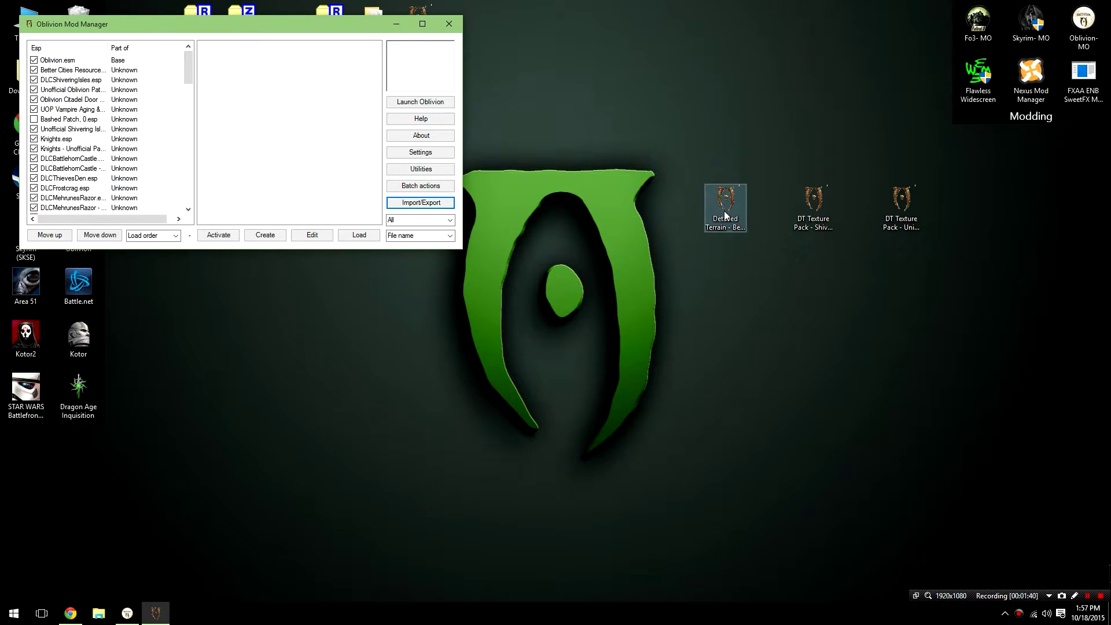
{"action": "left_click", "coordinate": [740, 229]}
{"action": "double_click", "coordinate": [744, 239]}
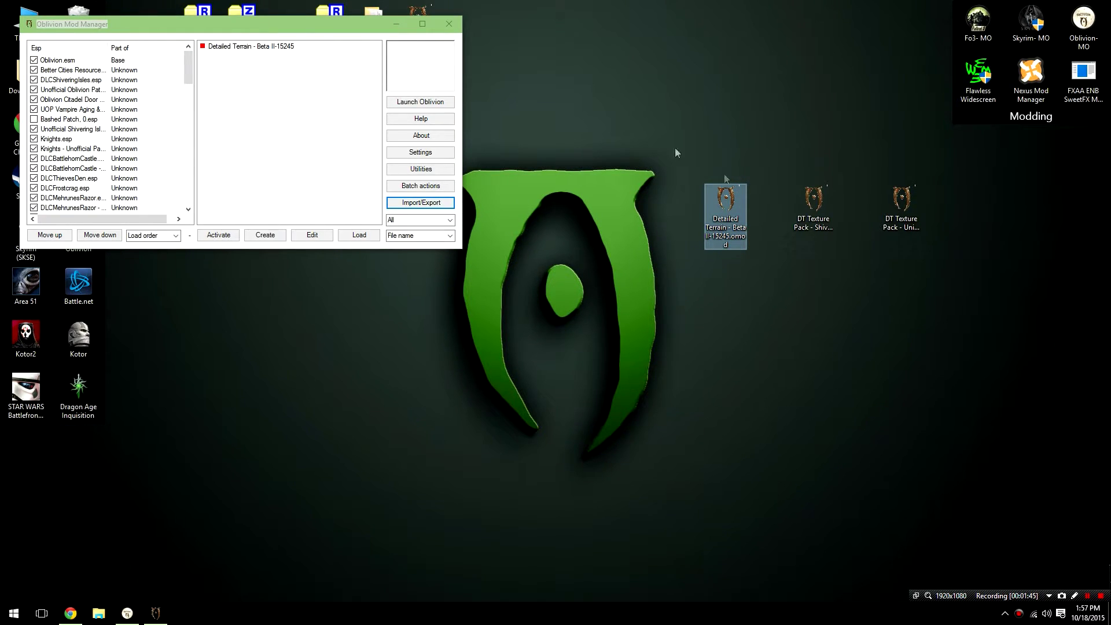
{"action": "double_click", "coordinate": [810, 214]}
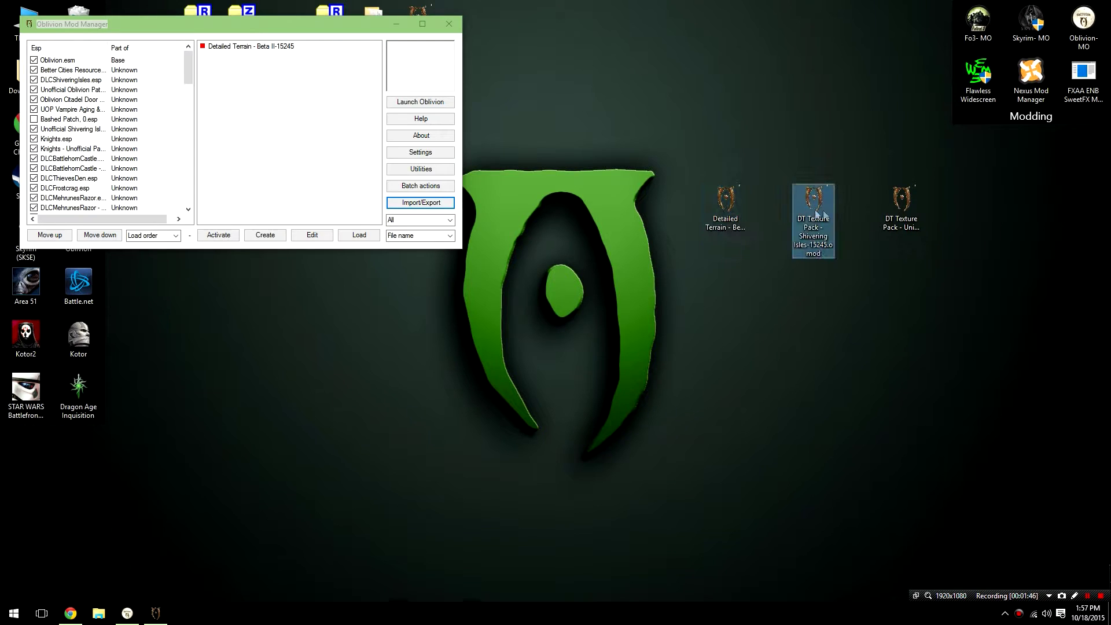
{"action": "double_click", "coordinate": [884, 209]}
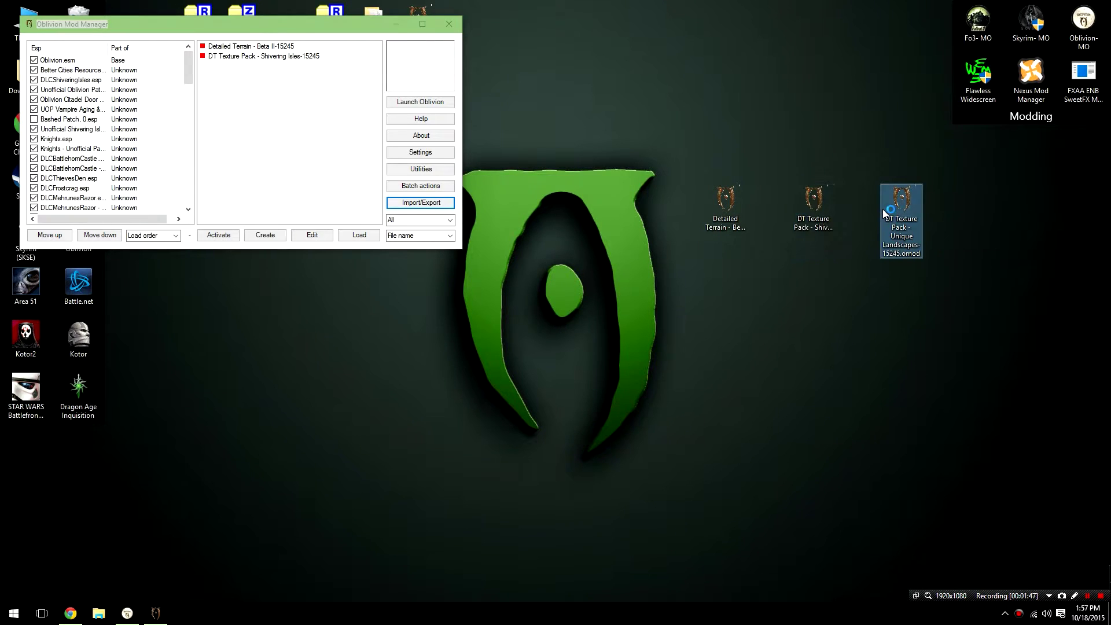
{"action": "left_click", "coordinate": [266, 49]}
{"action": "right_click", "coordinate": [266, 48]}
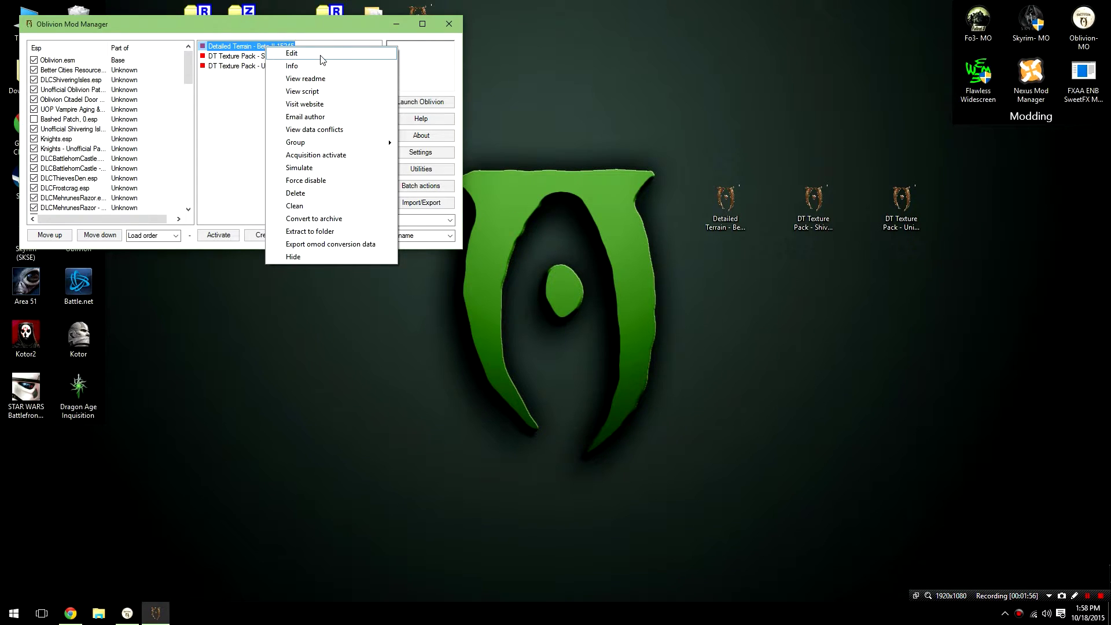
- Extract the Detailed Terrain and Shivering Isles omods to Desktop folders, skipping conversion information
{"action": "left_click", "coordinate": [361, 231]}
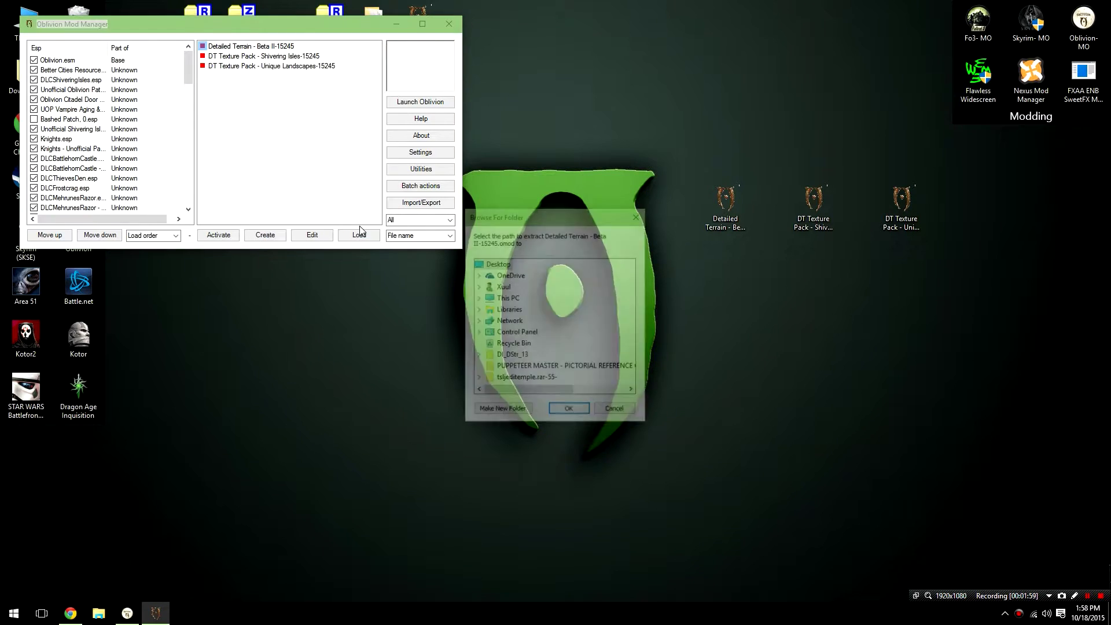
{"action": "left_click", "coordinate": [578, 411]}
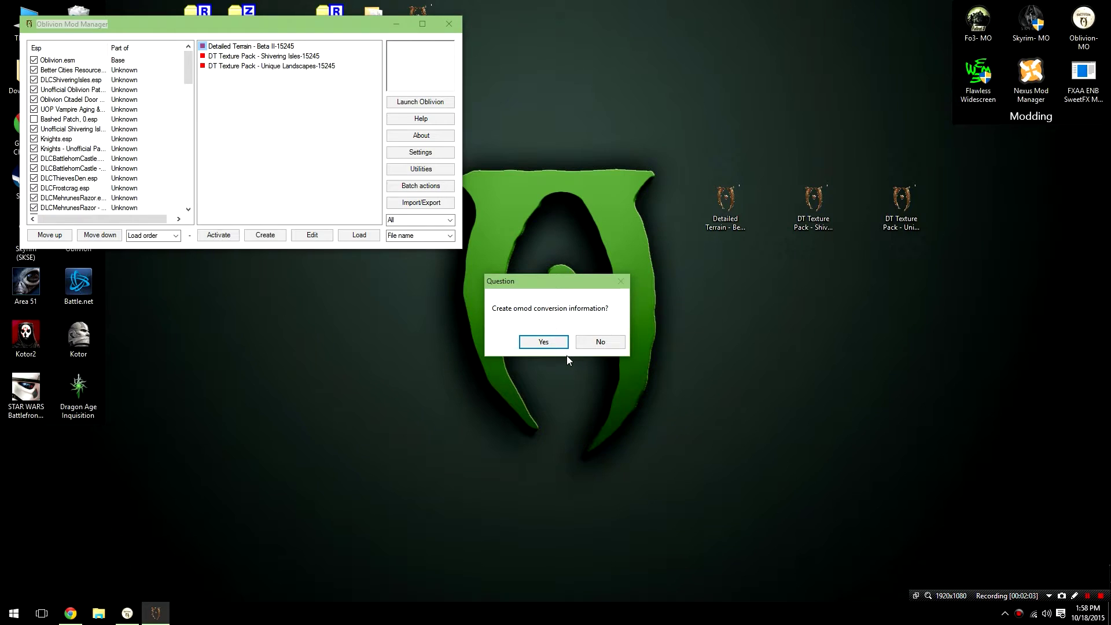
{"action": "left_click", "coordinate": [603, 343]}
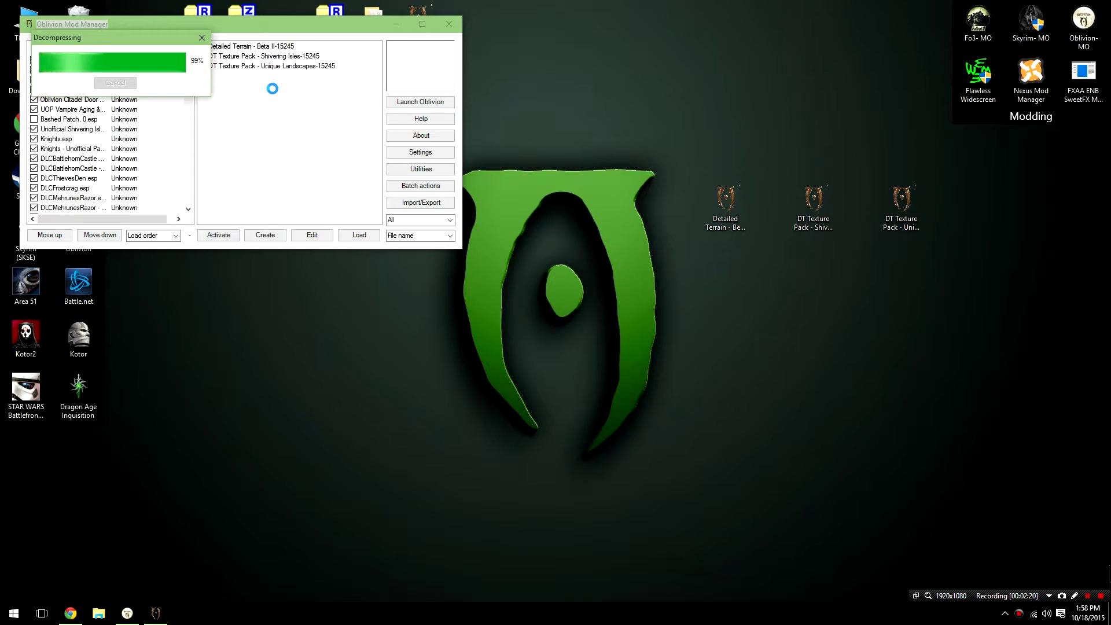
{"action": "left_click", "coordinate": [569, 342]}
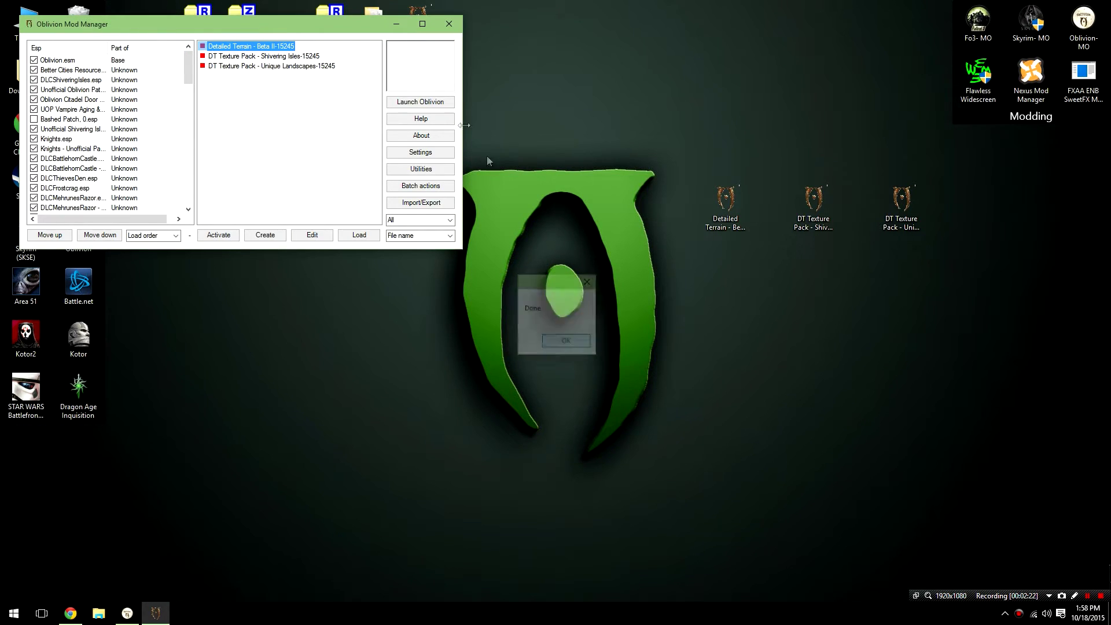
{"action": "right_click", "coordinate": [294, 55]}
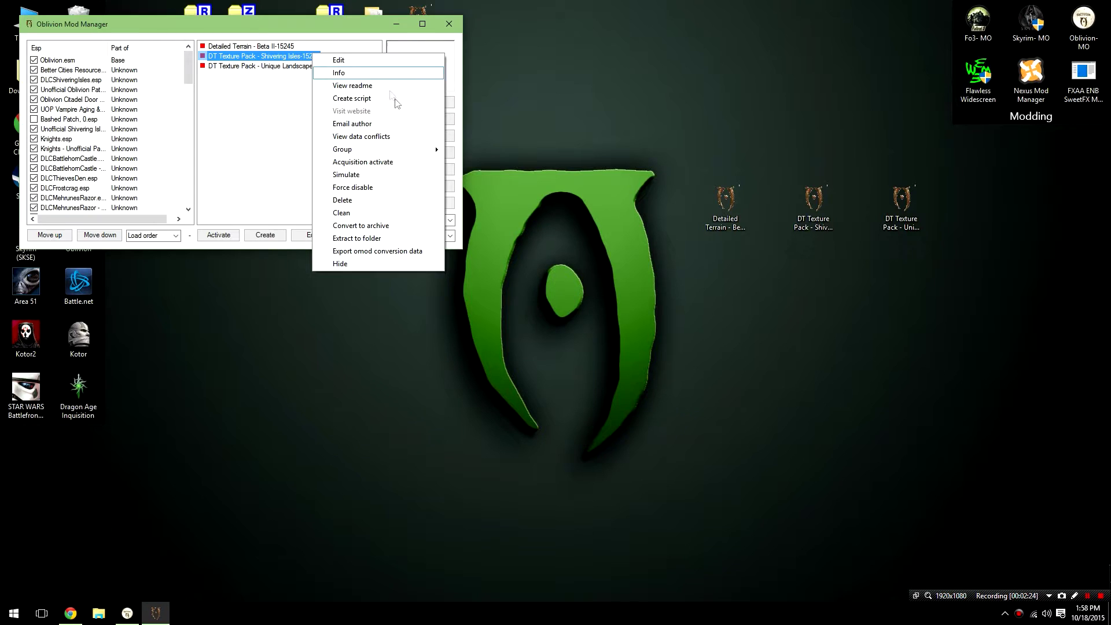
{"action": "left_click", "coordinate": [365, 239]}
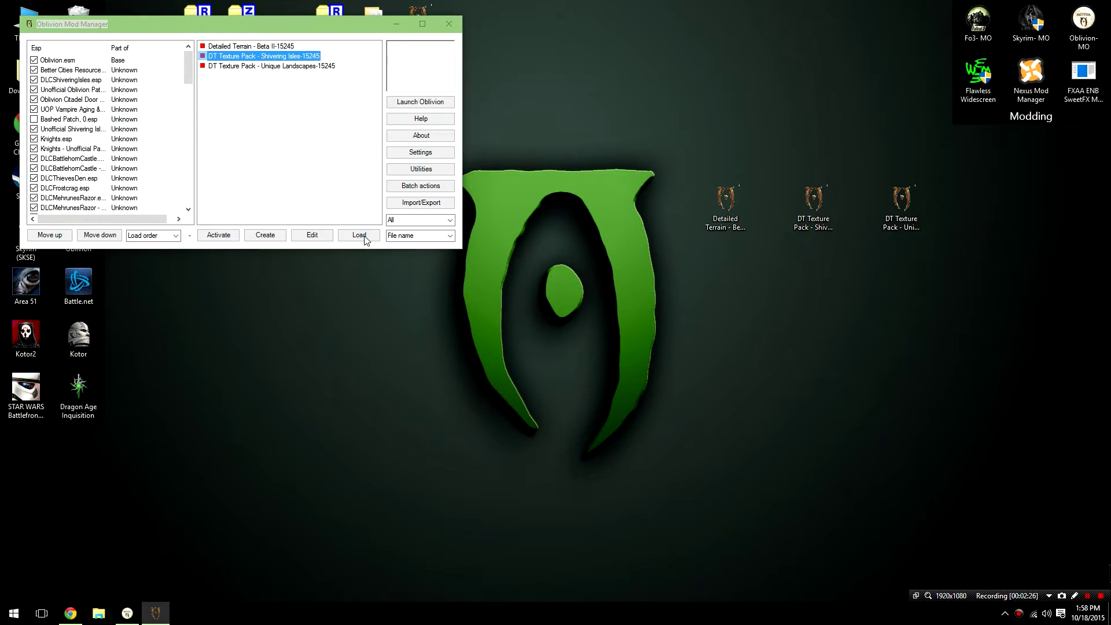
{"action": "left_click", "coordinate": [565, 412]}
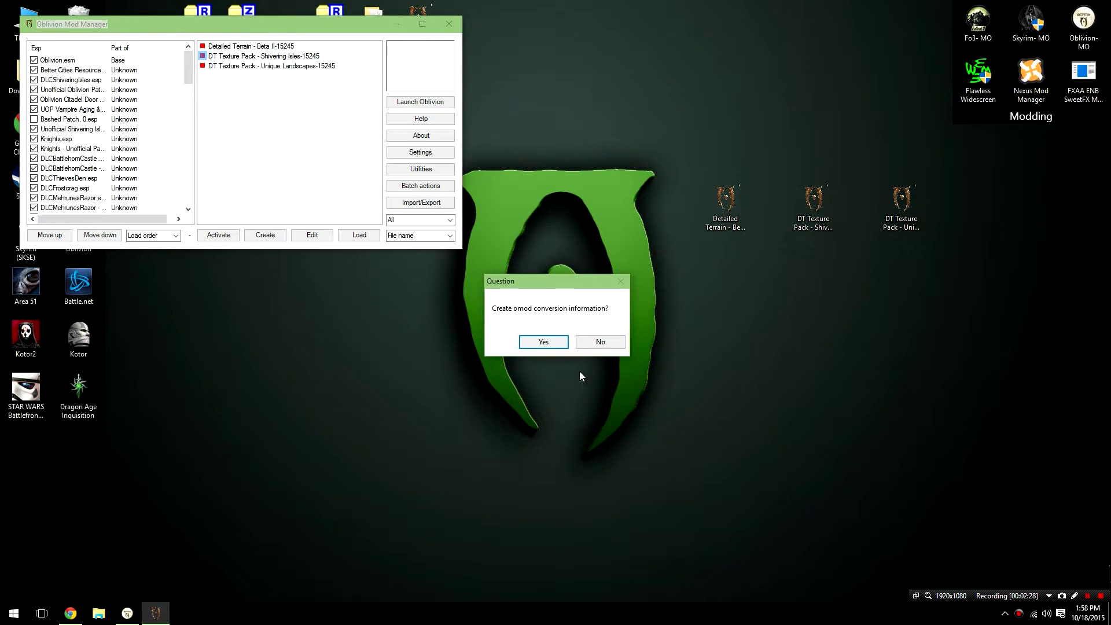
{"action": "left_click", "coordinate": [597, 346]}
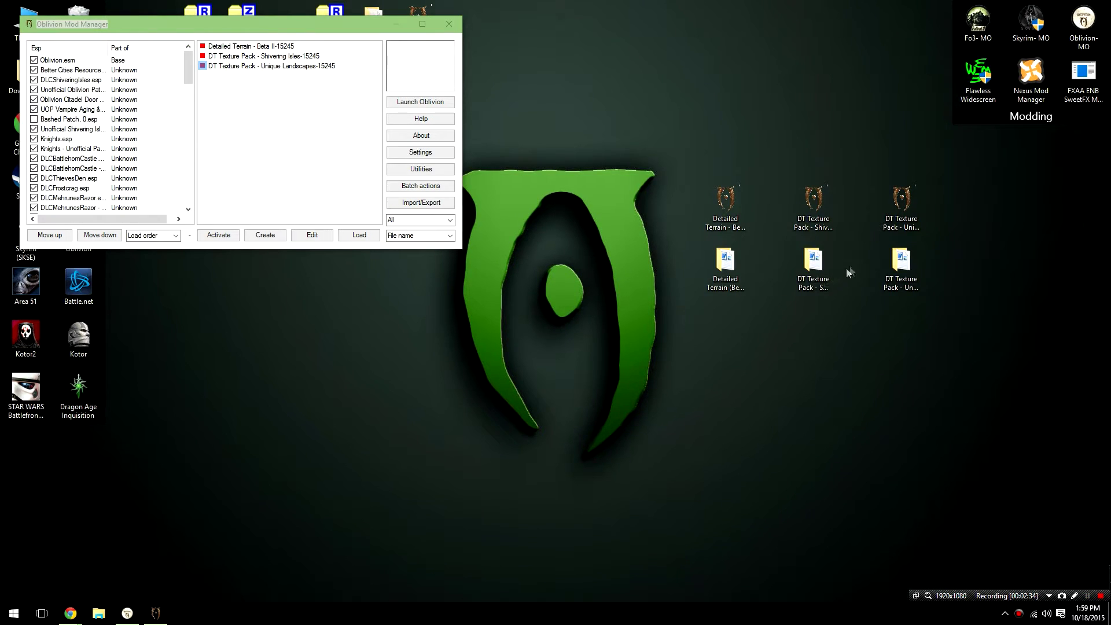
- Delete the Detailed Terrain mod from the Oblivion Mod Manager list
{"action": "left_click_drag", "start_coordinate": [964, 370], "coordinate": [700, 264]}
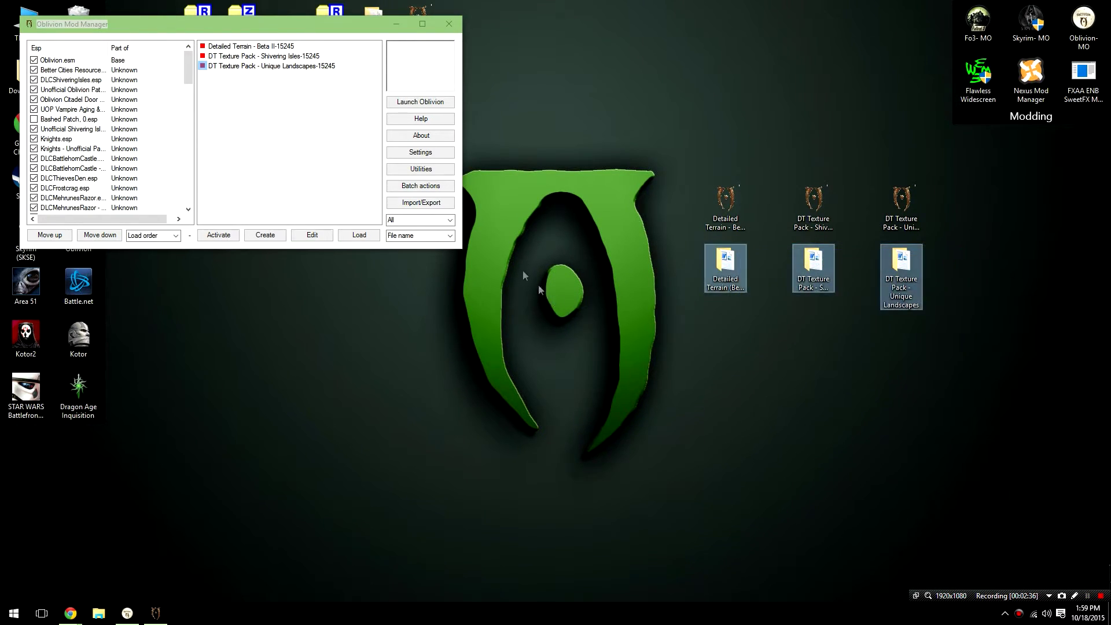
{"action": "left_click", "coordinate": [250, 45]}
{"action": "right_click", "coordinate": [246, 47]}
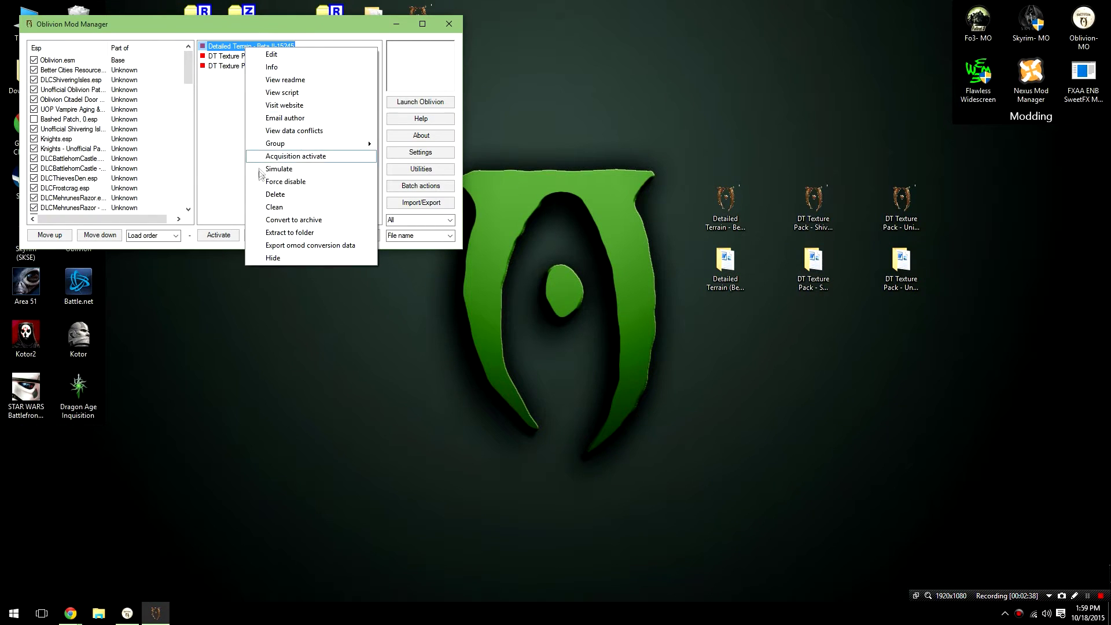
{"action": "left_click", "coordinate": [285, 195]}
{"action": "left_click", "coordinate": [582, 348]}
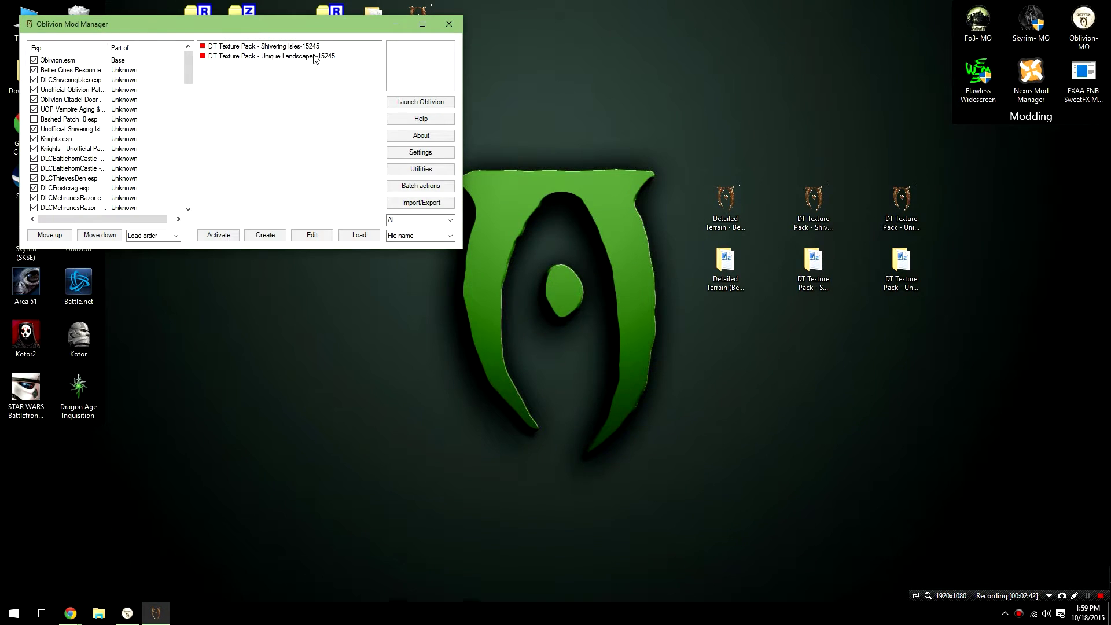
{"action": "right_click", "coordinate": [376, 47]}
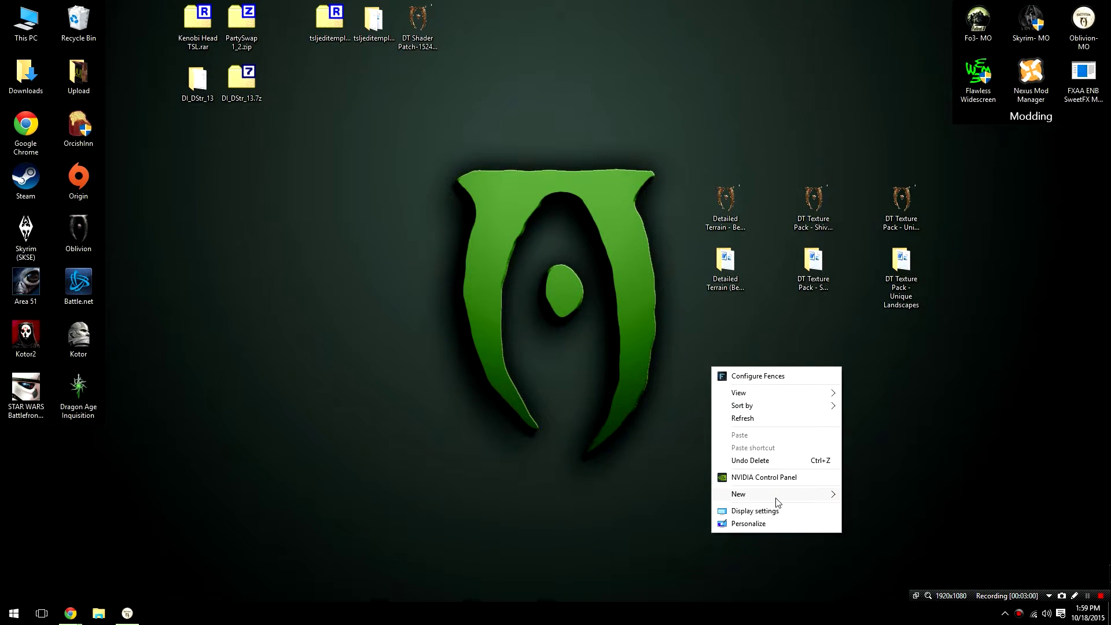
- Create a new folder named DT on the desktop
{"action": "mouse_move", "coordinate": [776, 497]}
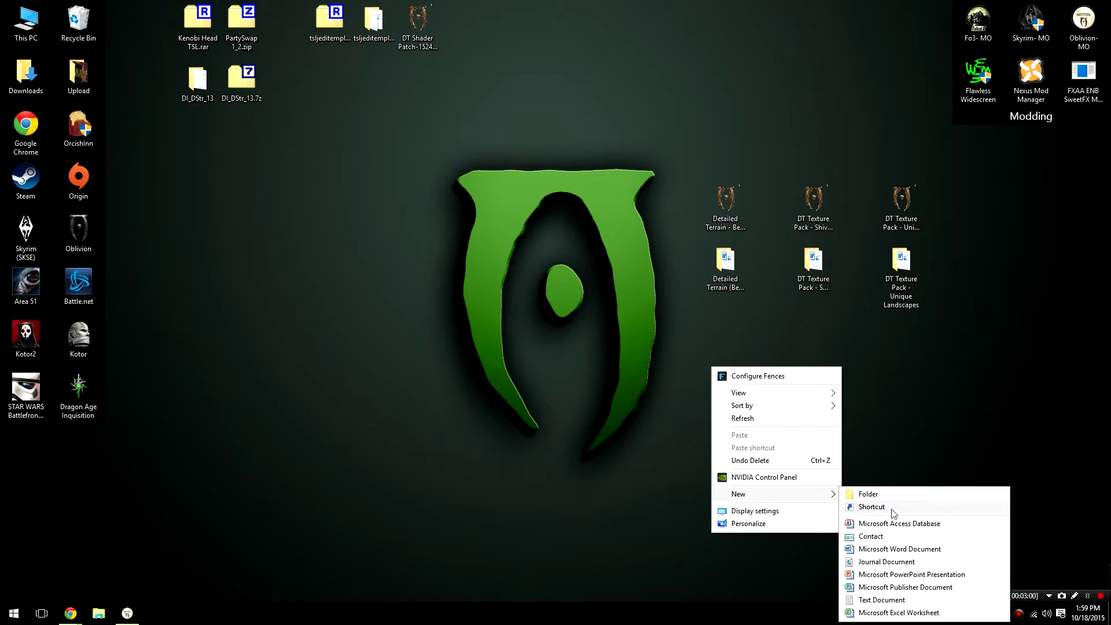
{"action": "left_click", "coordinate": [926, 493]}
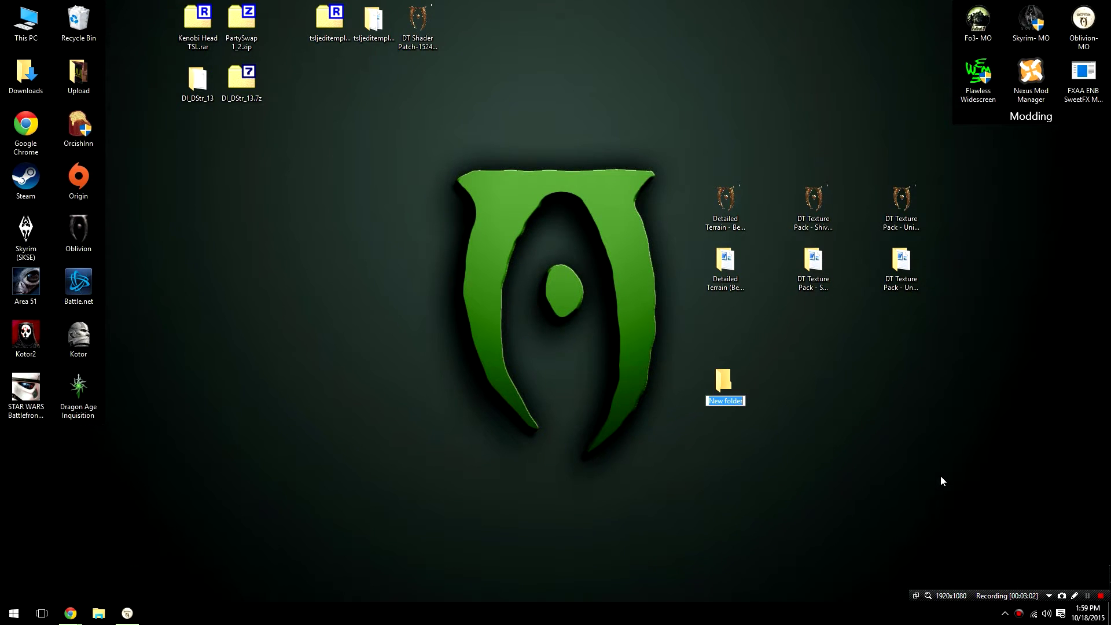
{"action": "type", "text": "DT"}
{"action": "key", "text": "Return"}
{"action": "key", "text": "Return"}
- Move Shaders and Textures from the Detailed Terrain (Beta II) folder into DT
{"action": "double_click", "coordinate": [739, 269]}
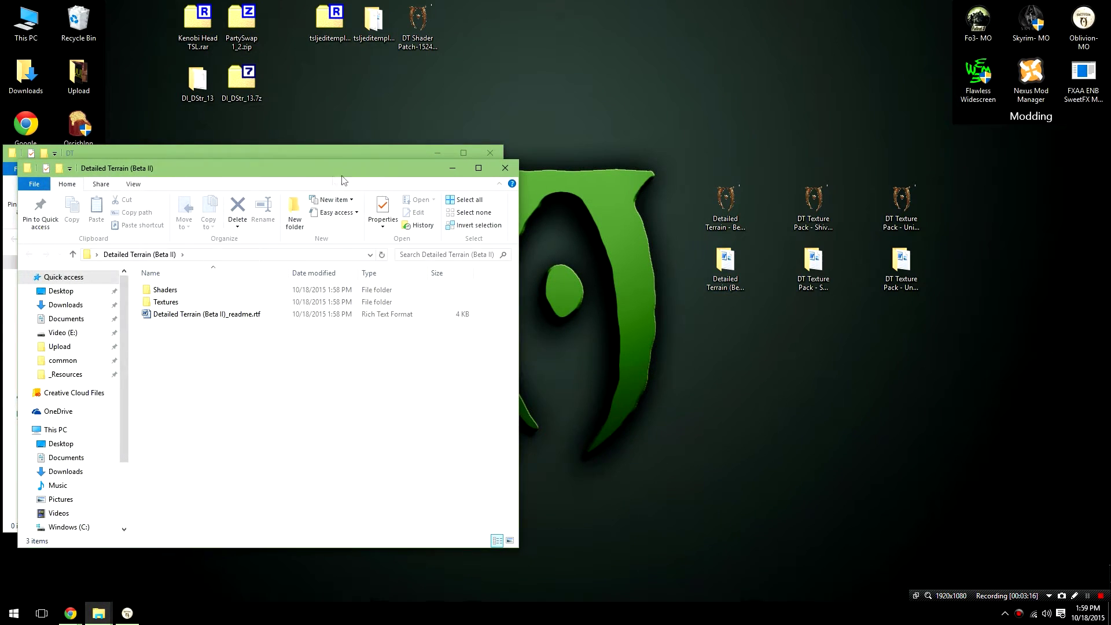
{"action": "left_click_drag", "start_coordinate": [344, 171], "coordinate": [871, 168]}
{"action": "left_click_drag", "start_coordinate": [1020, 299], "coordinate": [775, 287]}
{"action": "left_click_drag", "start_coordinate": [686, 292], "coordinate": [293, 343]}
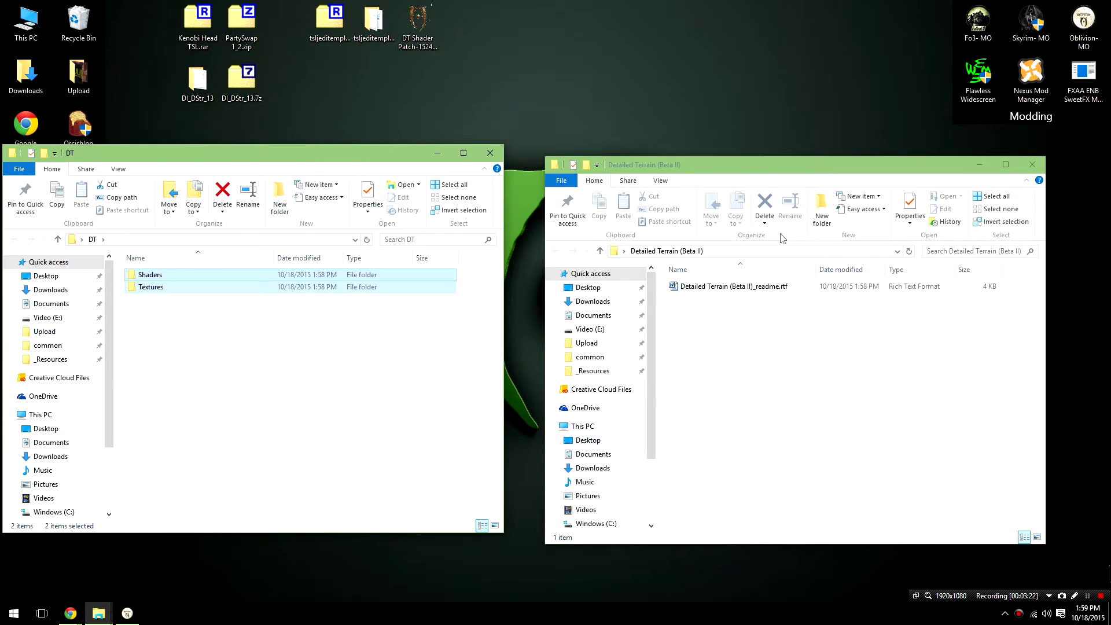
{"action": "left_click", "coordinate": [734, 286]}
{"action": "left_click", "coordinate": [1033, 164]}
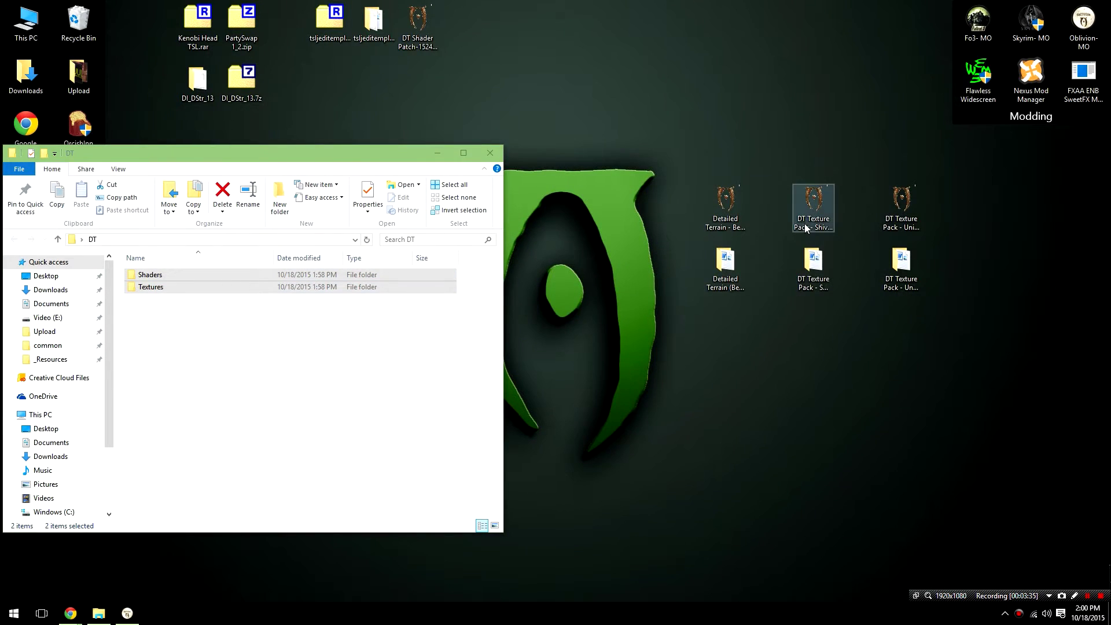
- Merge the Shivering Isles pack's textures folder into DT's Textures
{"action": "double_click", "coordinate": [813, 263]}
{"action": "double_click", "coordinate": [748, 301]}
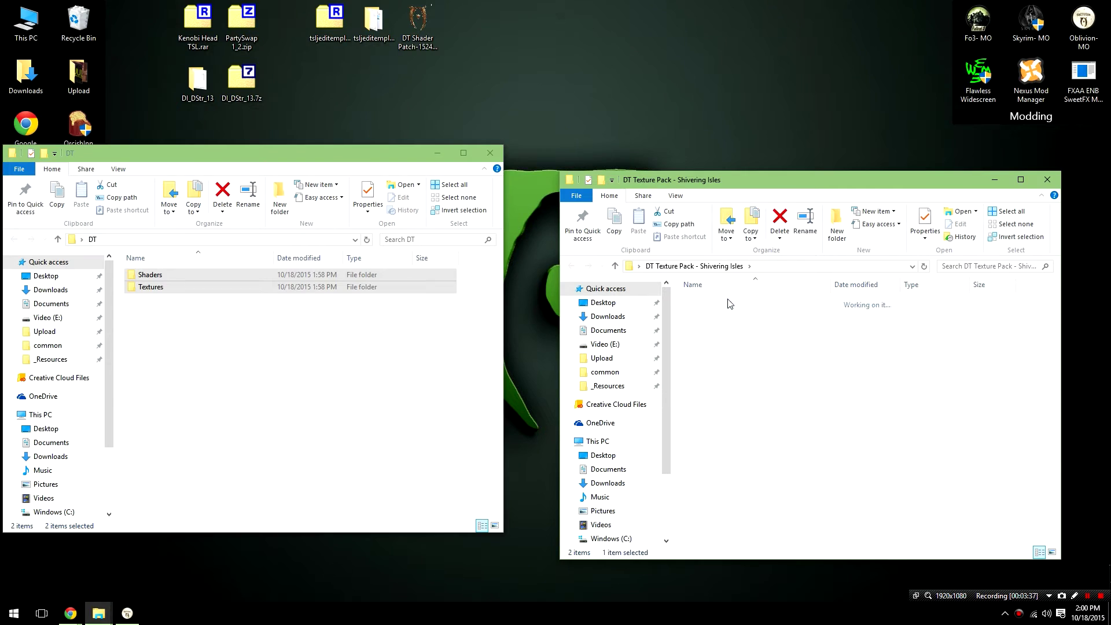
{"action": "key", "text": "alt+Left"}
{"action": "left_click_drag", "start_coordinate": [713, 306], "coordinate": [328, 336]}
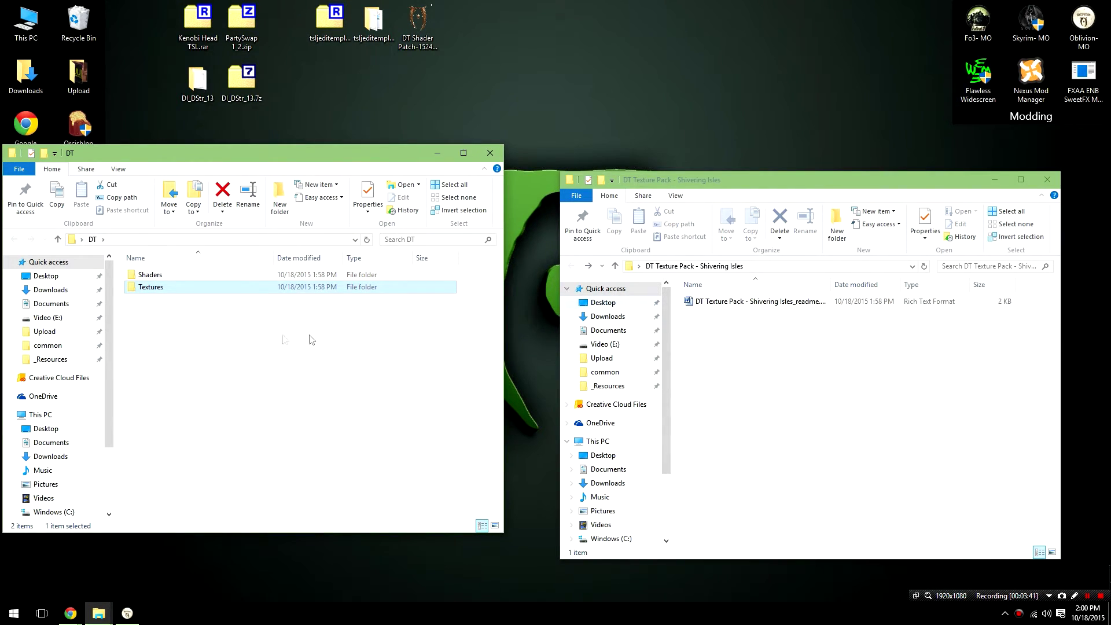
{"action": "double_click", "coordinate": [207, 288]}
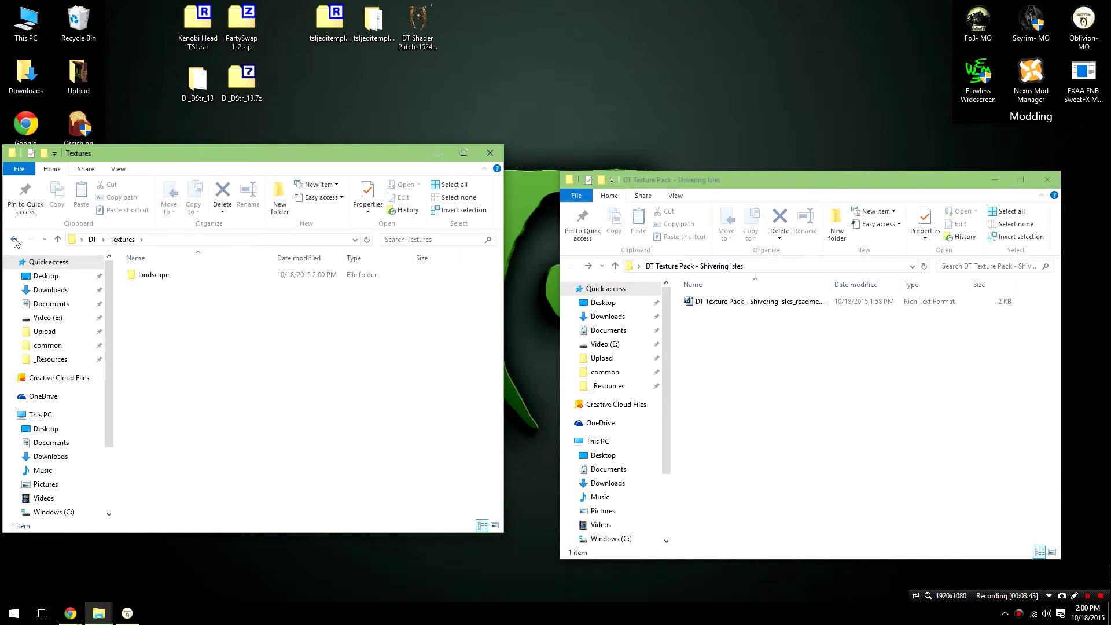
{"action": "left_click", "coordinate": [14, 241]}
{"action": "left_click", "coordinate": [1047, 180]}
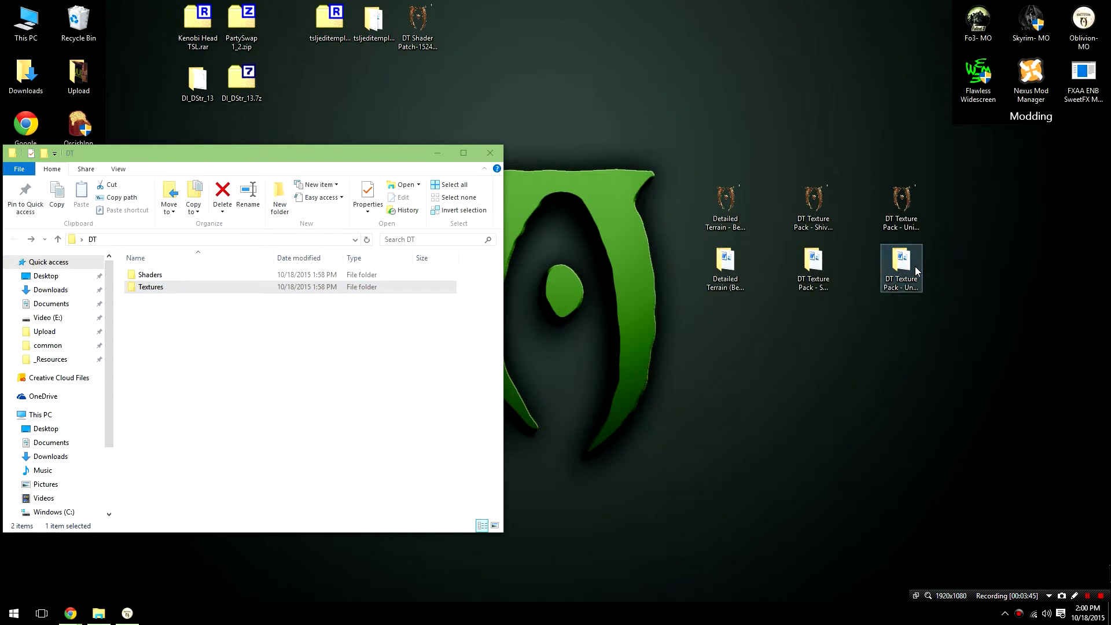
- Merge the Unique Landscapes textures into DT and verify Textures\landscape, then close both windows
{"action": "double_click", "coordinate": [915, 271]}
{"action": "left_click", "coordinate": [718, 316]}
{"action": "left_click", "coordinate": [713, 317]}
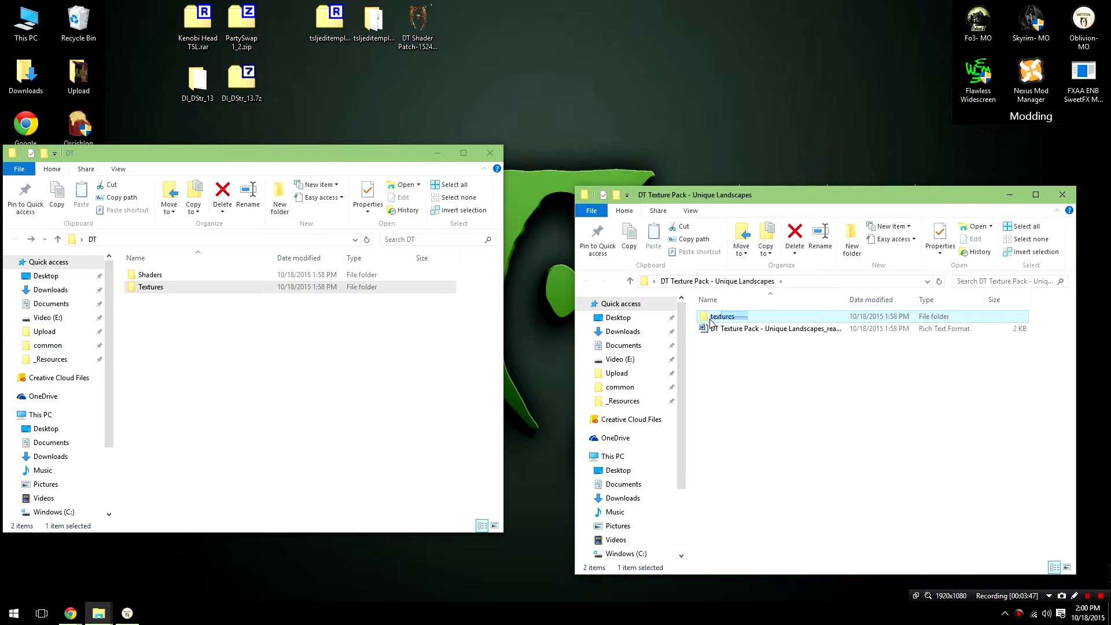
{"action": "left_click_drag", "start_coordinate": [712, 321], "coordinate": [396, 413]}
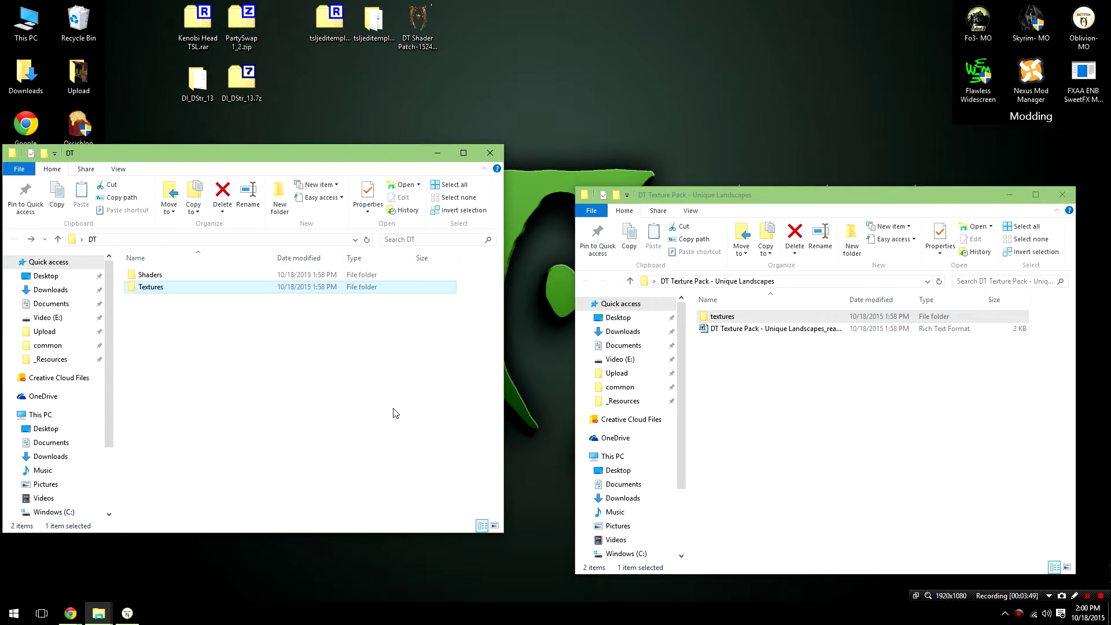
{"action": "double_click", "coordinate": [165, 287]}
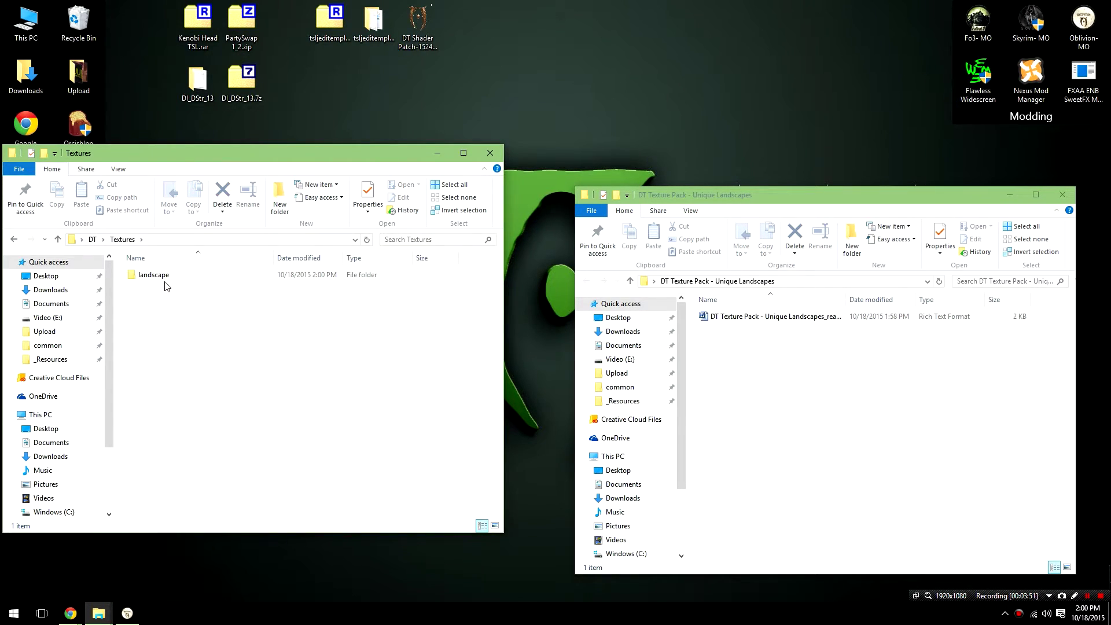
{"action": "double_click", "coordinate": [165, 276]}
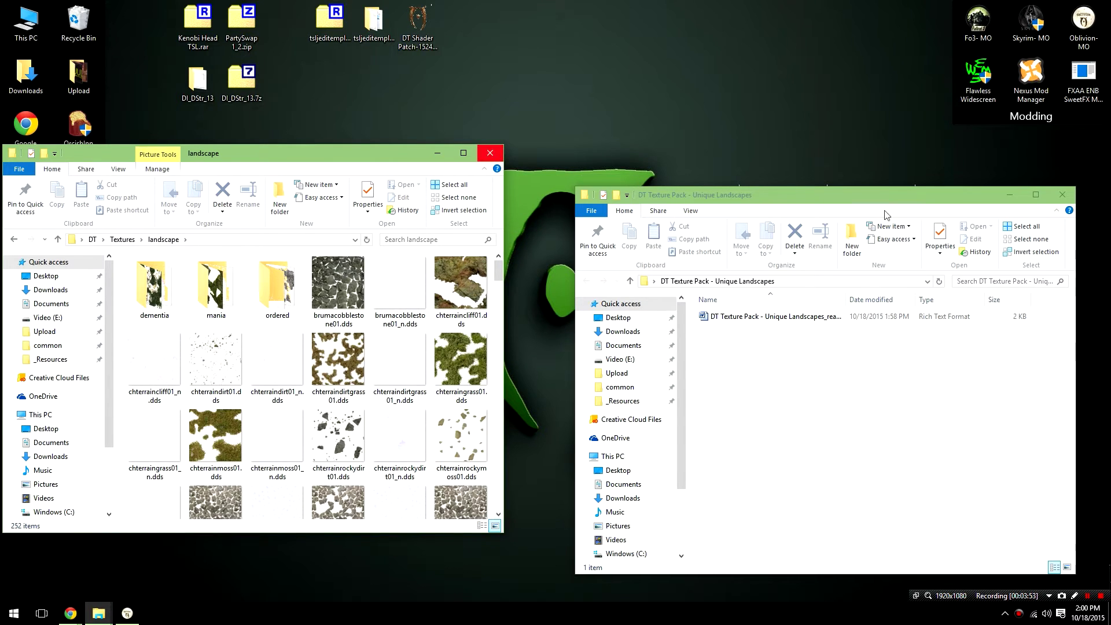
{"action": "left_click", "coordinate": [1069, 195]}
{"action": "left_click", "coordinate": [490, 154]}
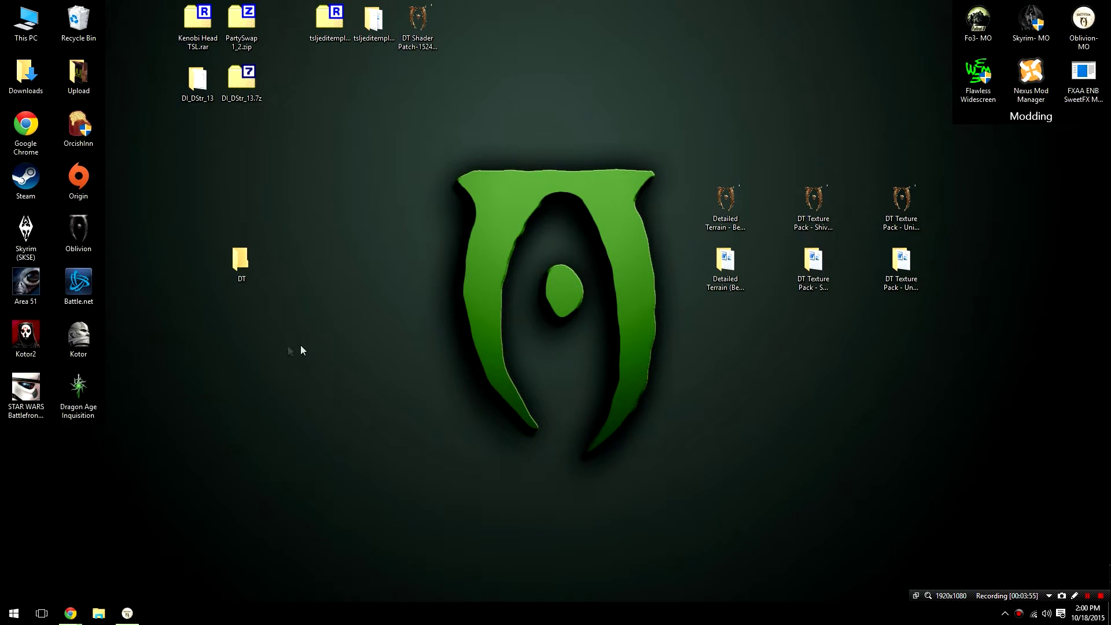
- Compress the DT folder into DT.7z using 7-Zip's default archive settings
{"action": "right_click", "coordinate": [242, 284]}
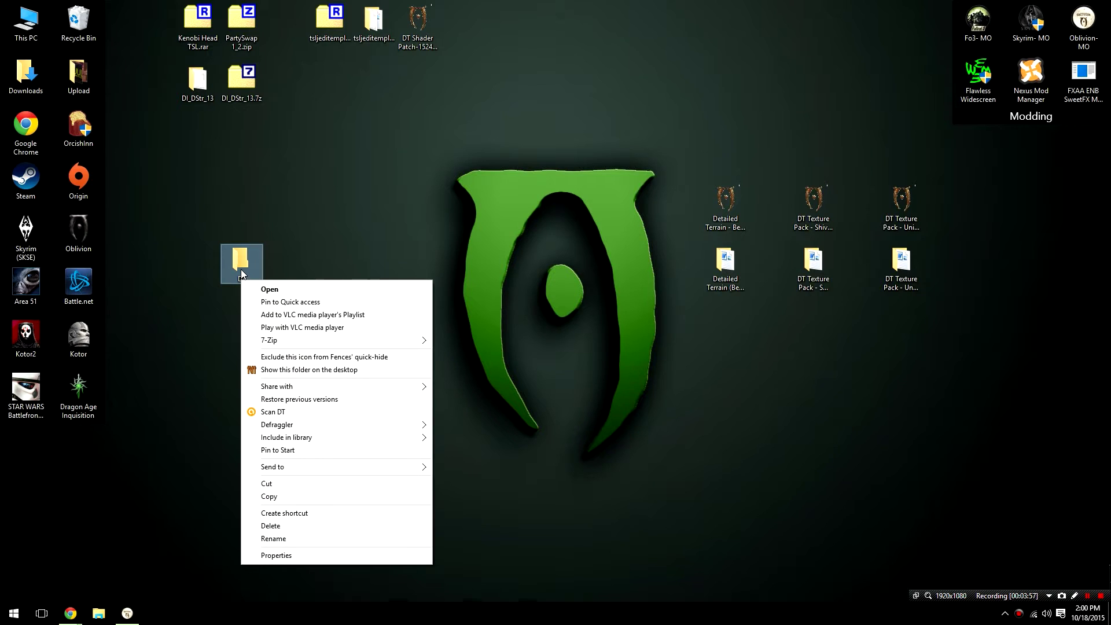
{"action": "mouse_move", "coordinate": [409, 343]}
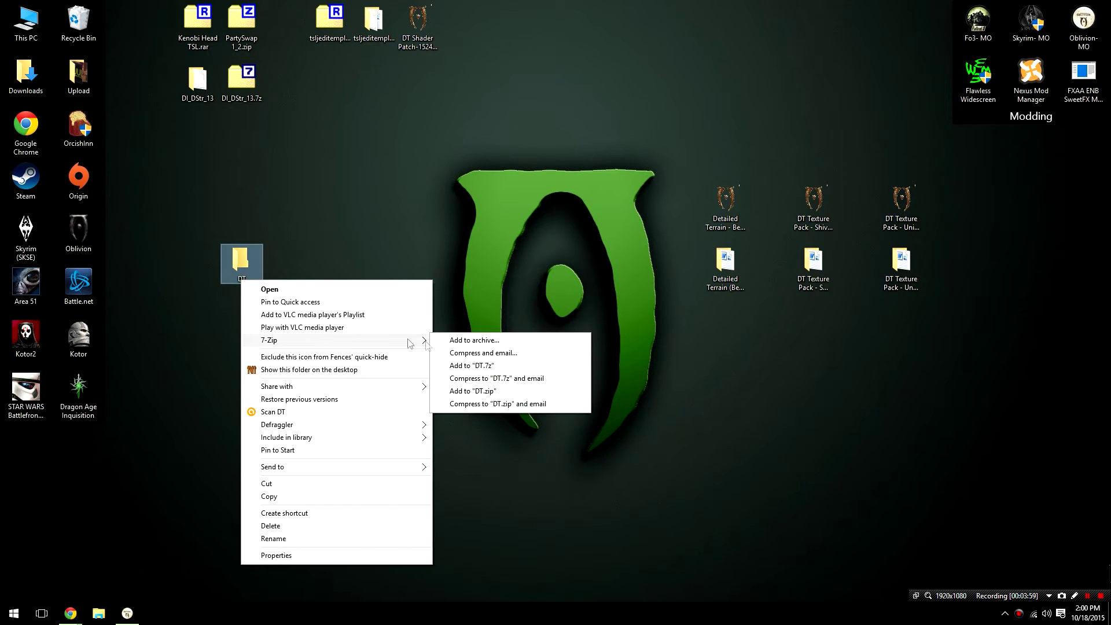
{"action": "left_click", "coordinate": [509, 341]}
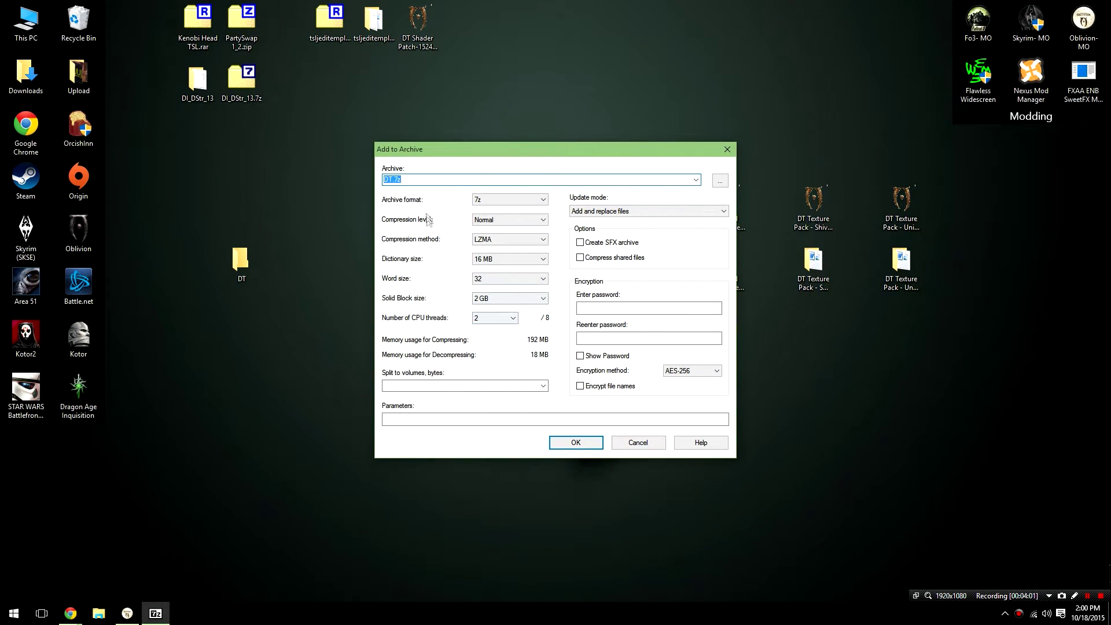
{"action": "left_click", "coordinate": [576, 443]}
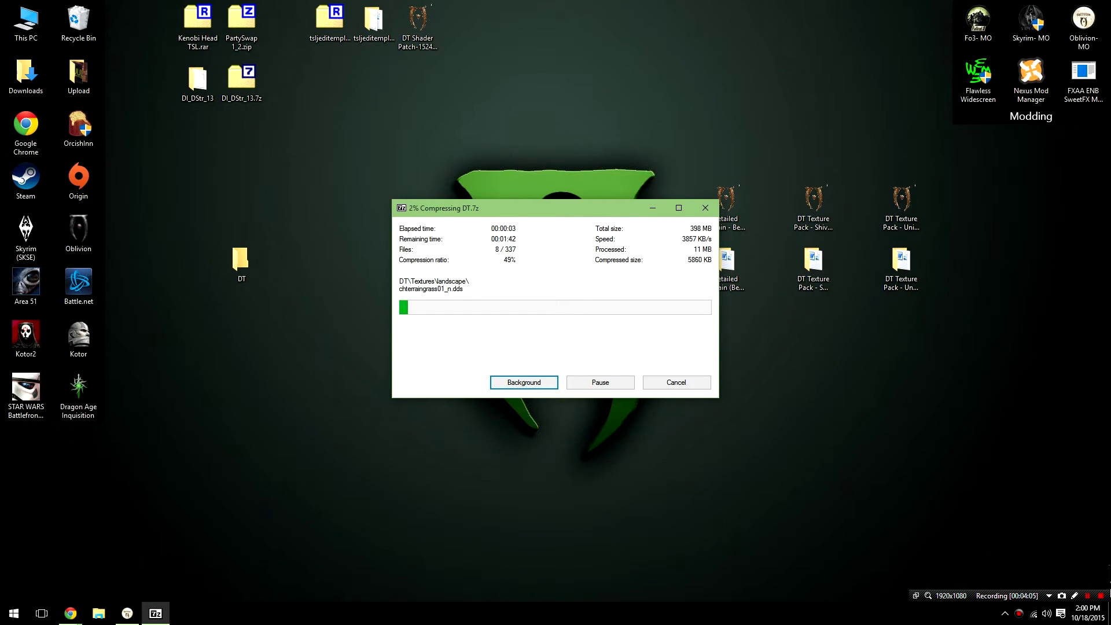
{"action": "left_click", "coordinate": [1086, 599]}
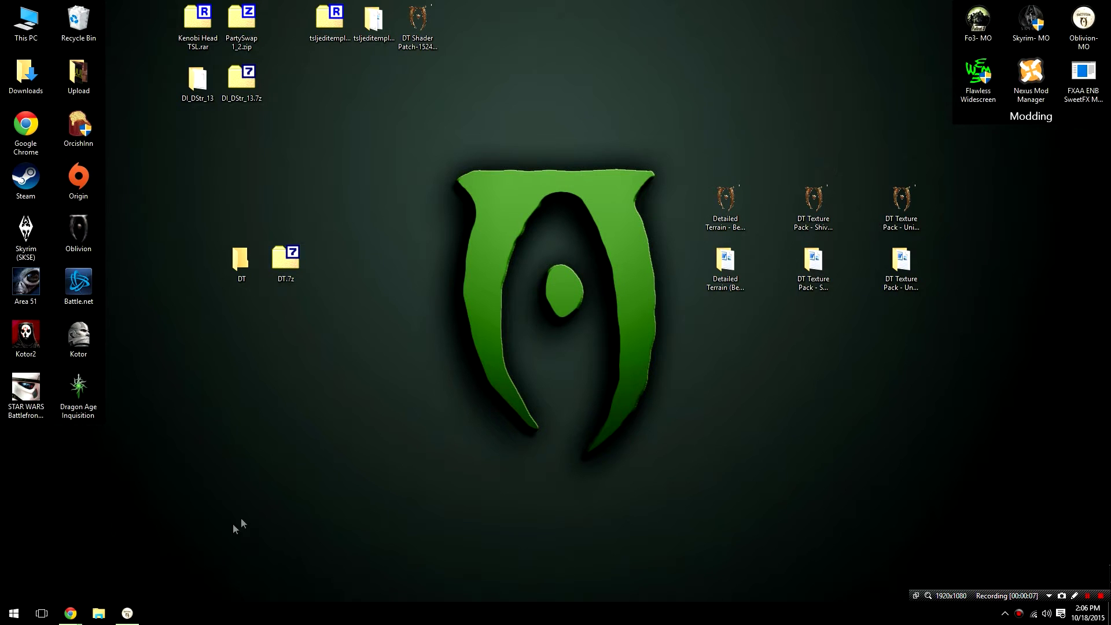
- Start installing DT.7z as a mod and rename it Detailed Terrain
{"action": "left_click", "coordinate": [128, 618]}
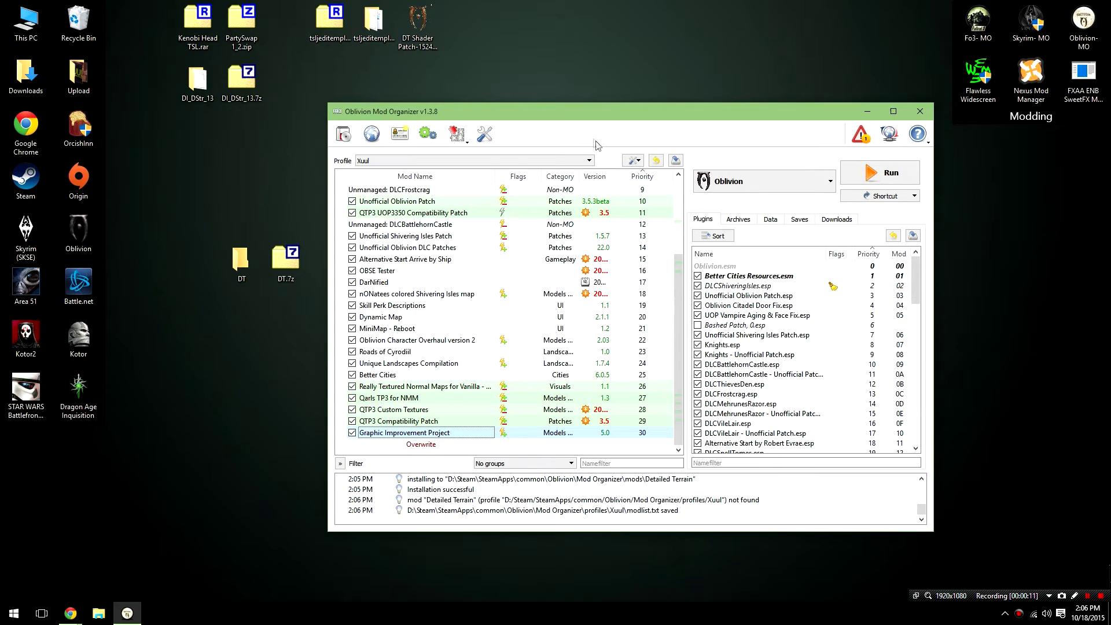
{"action": "left_click", "coordinate": [633, 160]}
{"action": "left_click", "coordinate": [677, 181]}
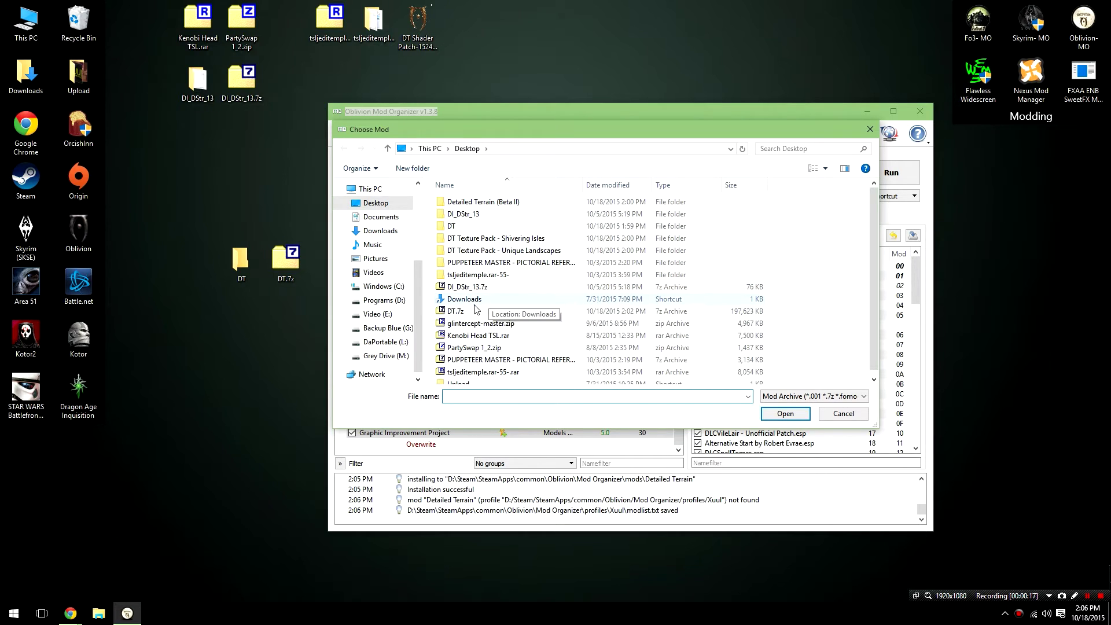
{"action": "left_click", "coordinate": [470, 313]}
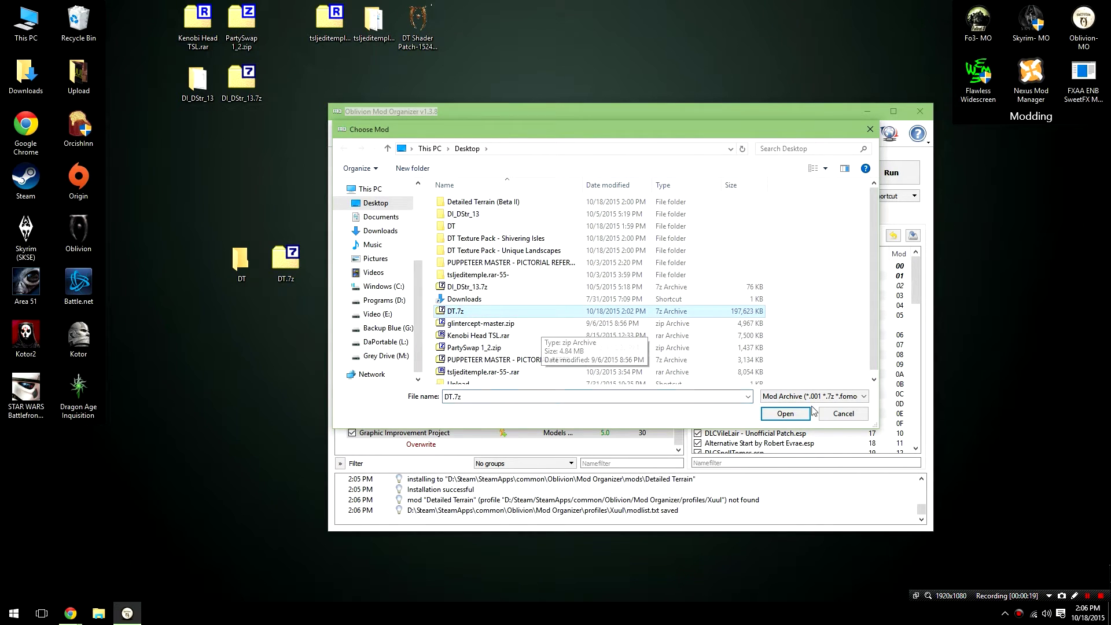
{"action": "left_click", "coordinate": [794, 413]}
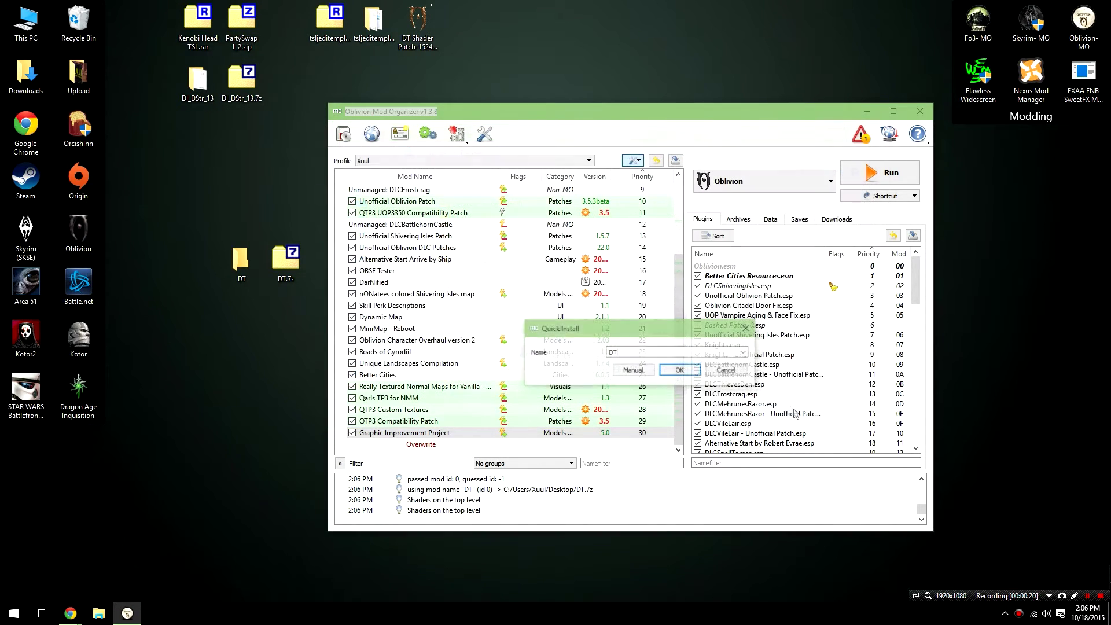
{"action": "double_click", "coordinate": [652, 351]}
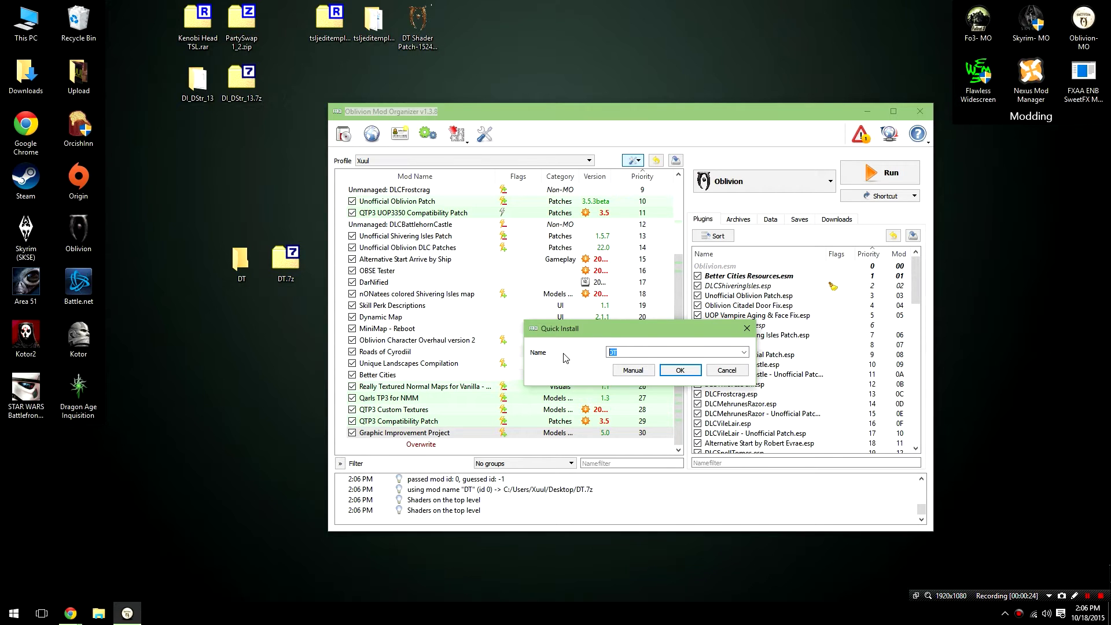
{"action": "type", "text": "Detailed Terrain"}
- Set the DT folder as the data directory so Shaders and Textures are top-level, and install
{"action": "left_click", "coordinate": [633, 372]}
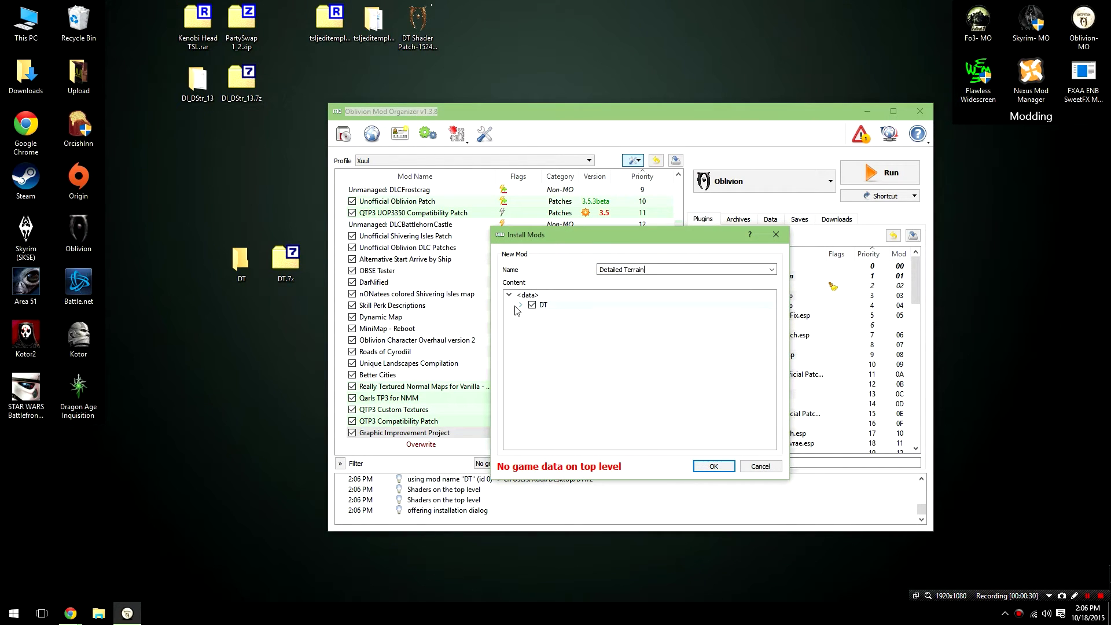
{"action": "left_click", "coordinate": [520, 305]}
{"action": "left_click", "coordinate": [520, 305]}
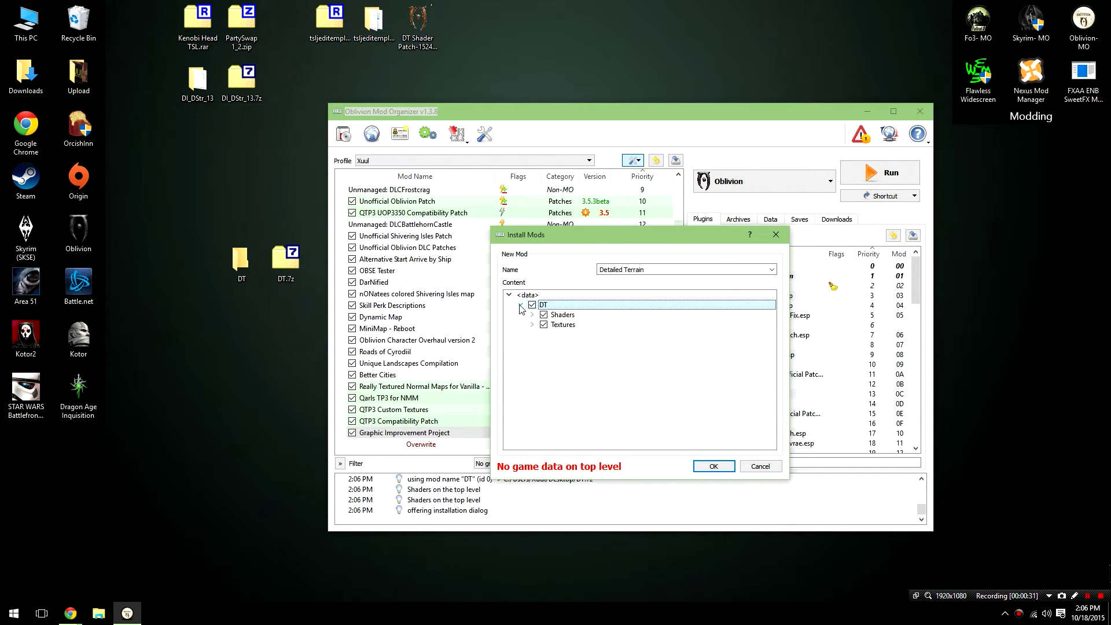
{"action": "right_click", "coordinate": [550, 305]}
{"action": "left_click", "coordinate": [585, 315]}
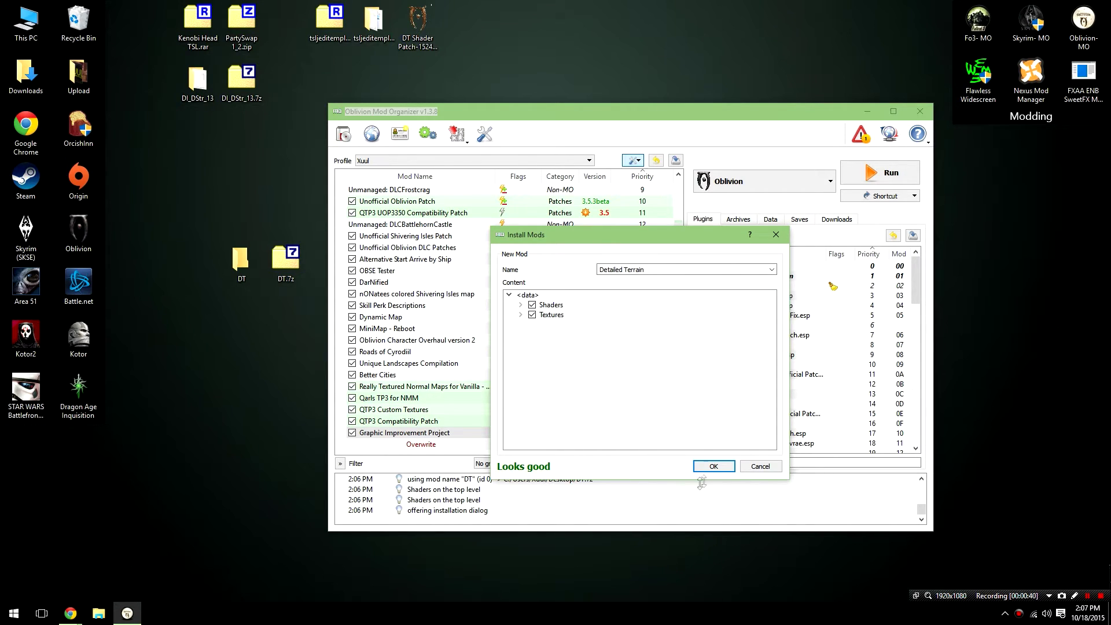
{"action": "left_click", "coordinate": [714, 466]}
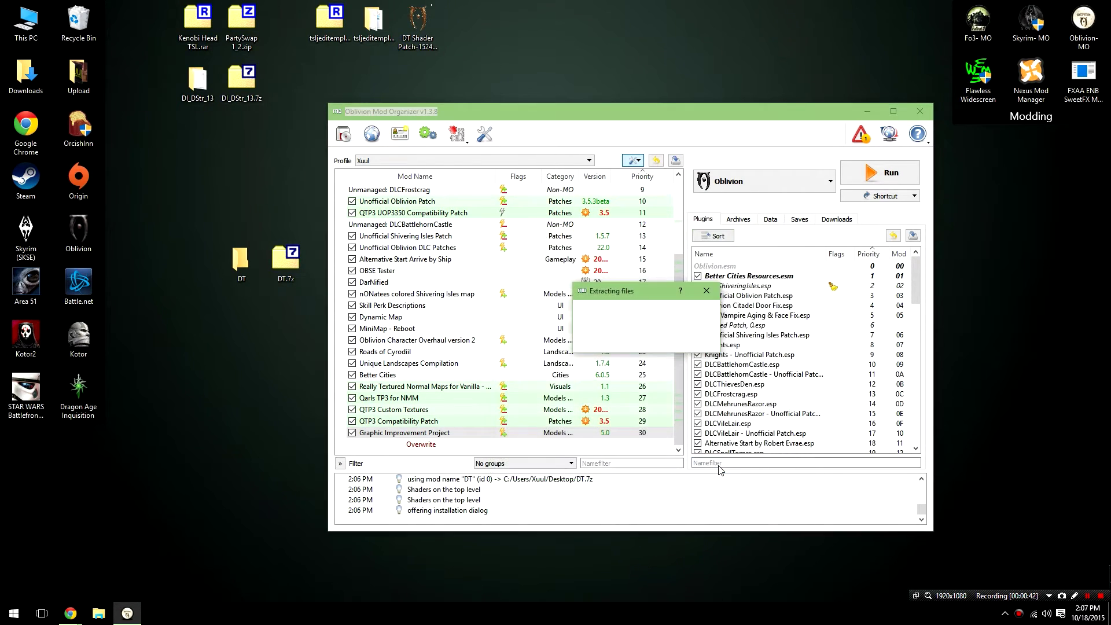